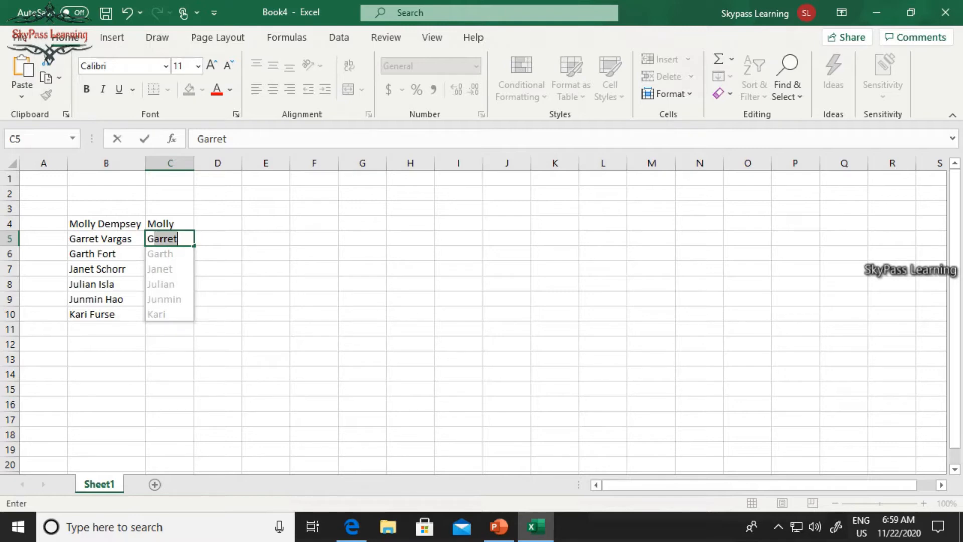
- Accept the Flash Fill suggestions for the first names in column C and view the Flash Fill options
{"action": "key", "text": "Return"}
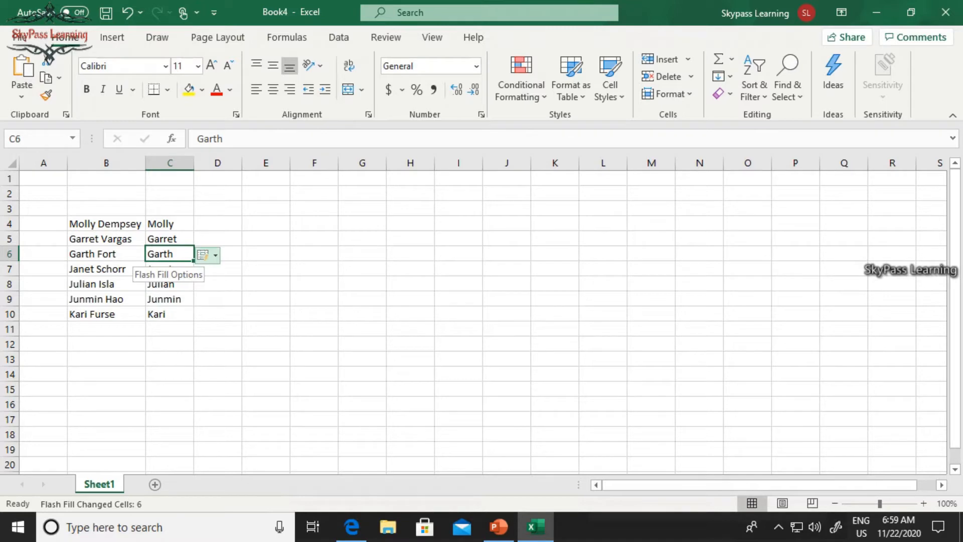
{"action": "left_click", "coordinate": [211, 255]}
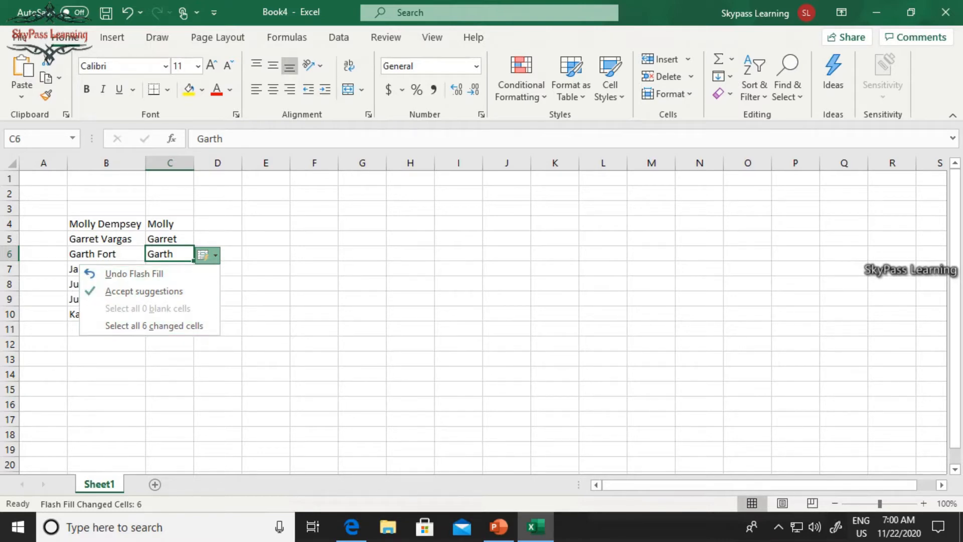
{"action": "left_click", "coordinate": [231, 284]}
{"action": "left_click", "coordinate": [169, 344]}
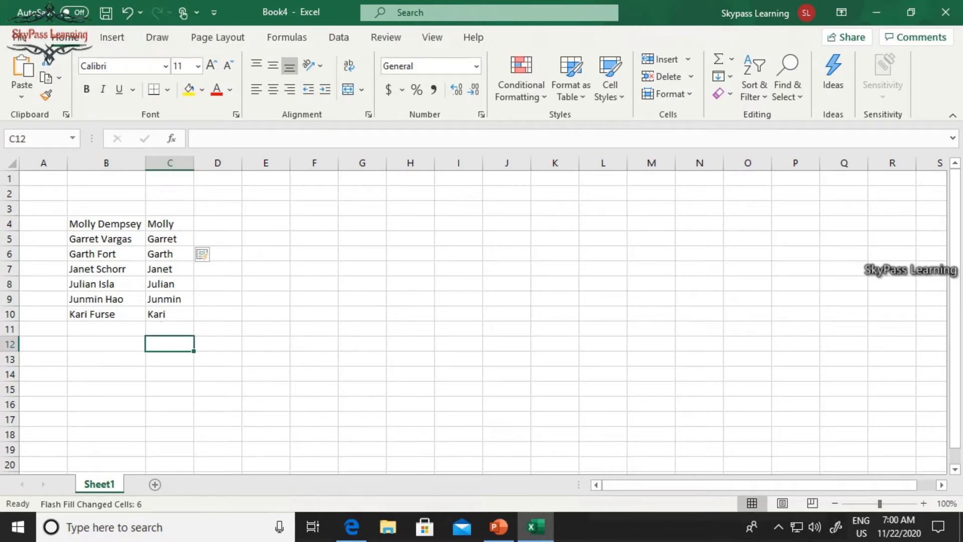
{"action": "type", "text": "K"}
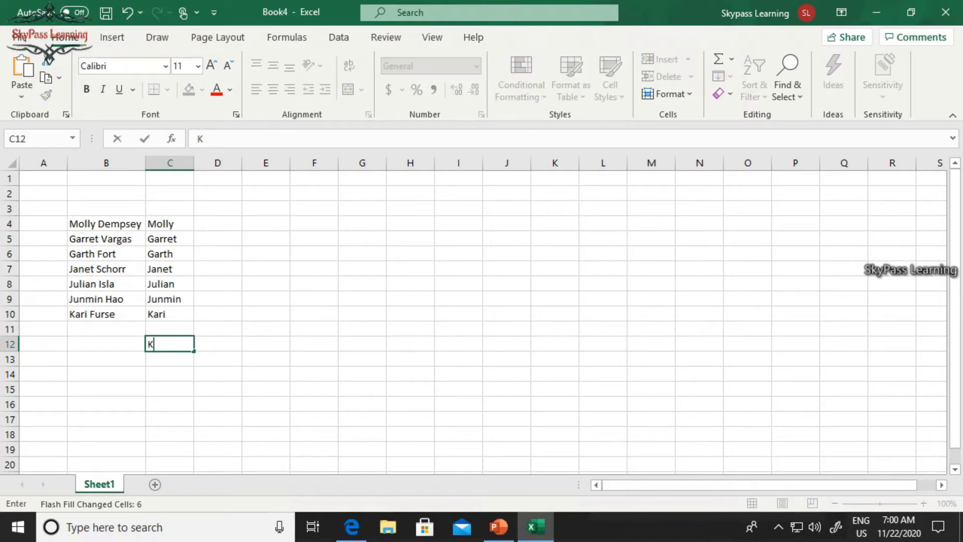
{"action": "type", "text": "aei"}
{"action": "key", "text": "BackSpace"}
{"action": "key", "text": "BackSpace"}
{"action": "key", "text": "BackSpace"}
{"action": "type", "text": "ari"}
{"action": "key", "text": "Escape"}
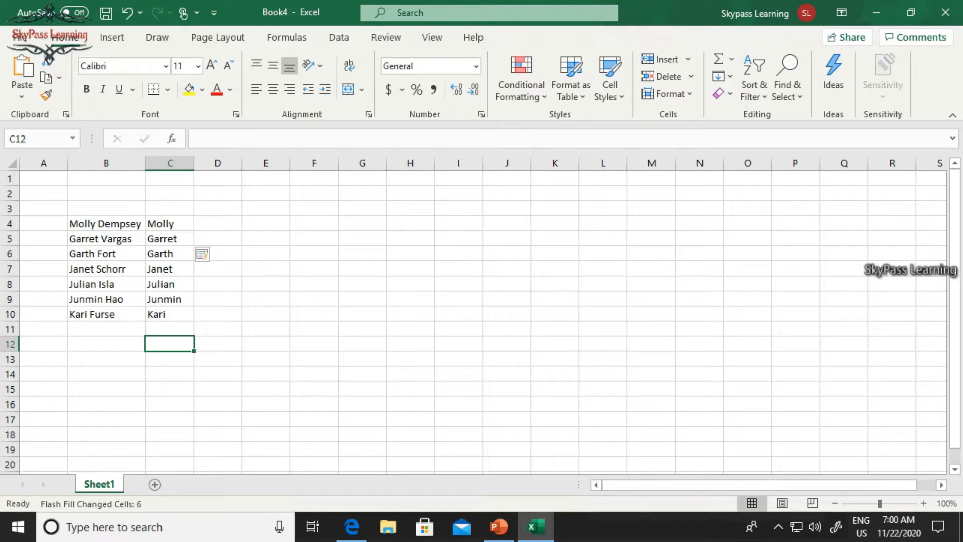
- Switch to the PowerPoint slide show and advance to the slide about calculating with AutoSum
{"action": "mouse_move", "coordinate": [498, 527]}
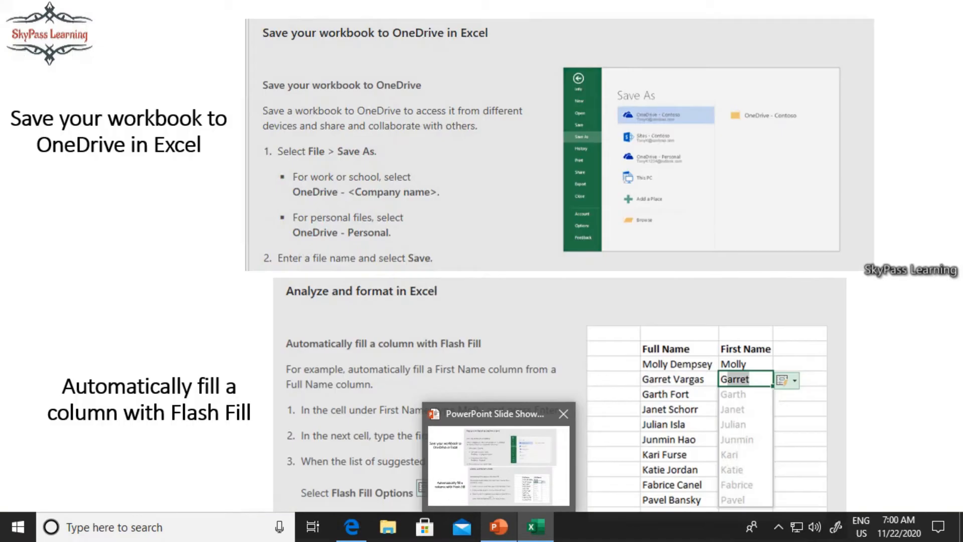
{"action": "left_click", "coordinate": [499, 466]}
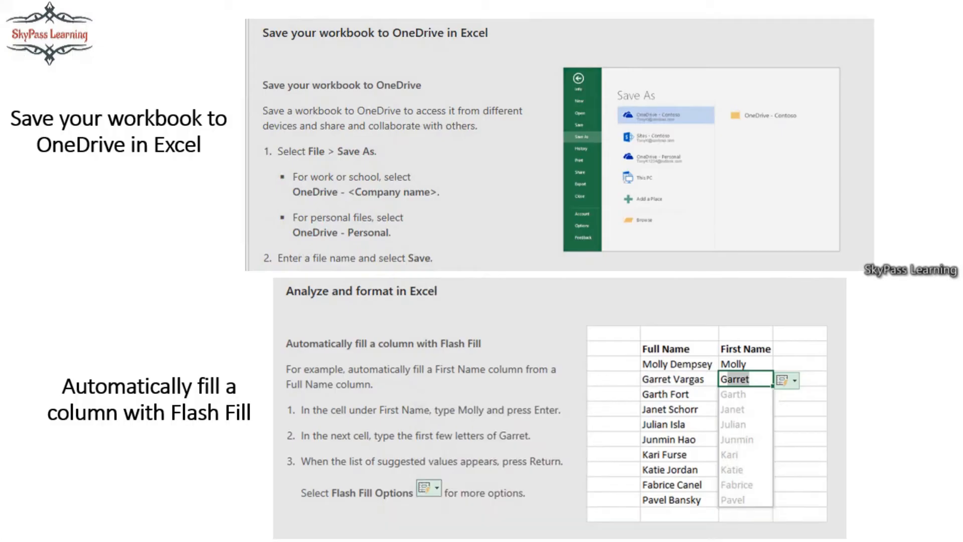
{"action": "key", "text": "Right"}
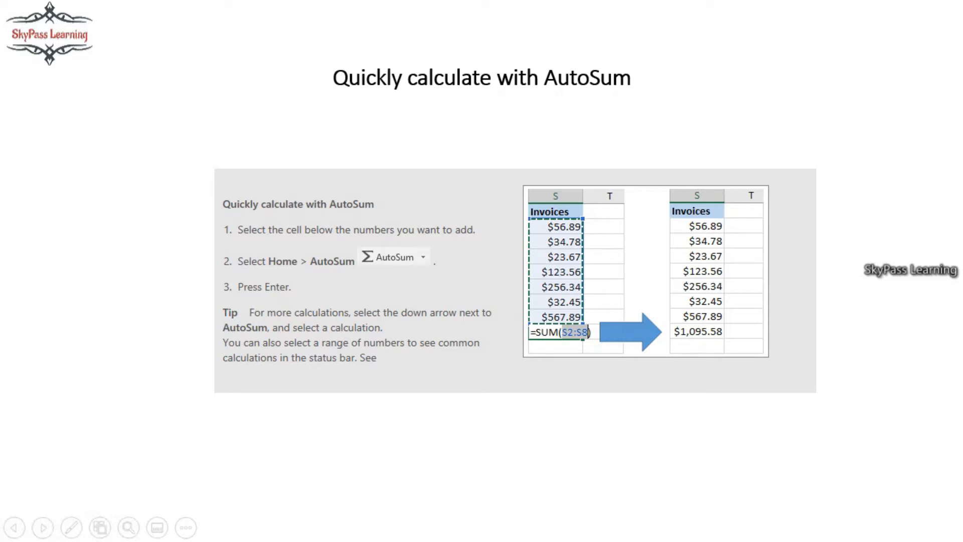
- Switch back to Excel and enter 10, 20, 85, 65 and 66 in cells D4 through D8
{"action": "key", "text": "alt+Tab"}
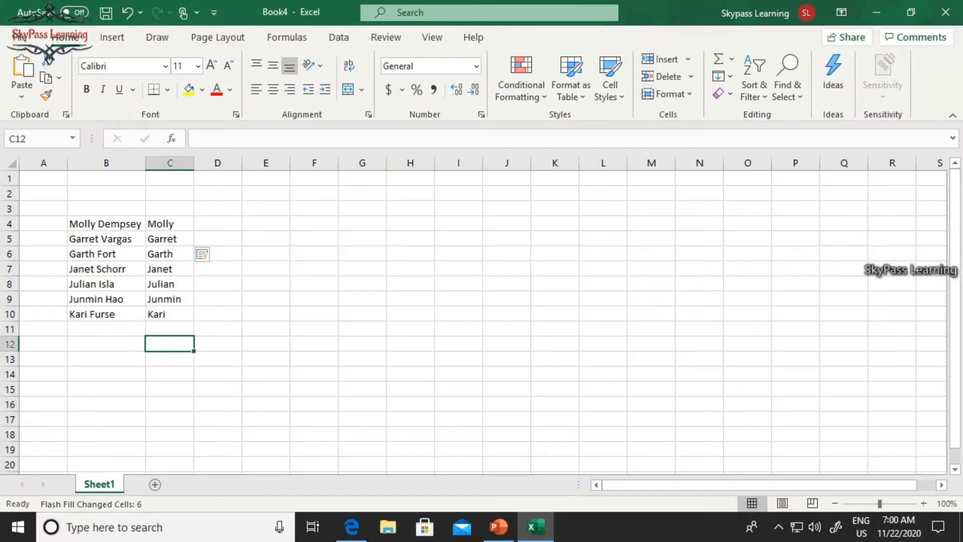
{"action": "left_click", "coordinate": [217, 224]}
{"action": "type", "text": "10"}
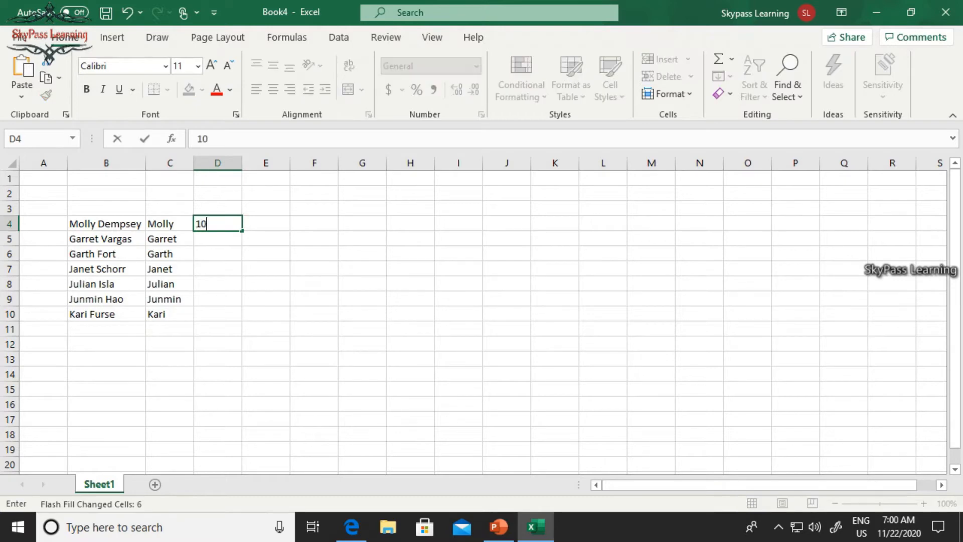
{"action": "key", "text": "Return"}
{"action": "type", "text": "20"}
{"action": "key", "text": "Return"}
{"action": "type", "text": "85"}
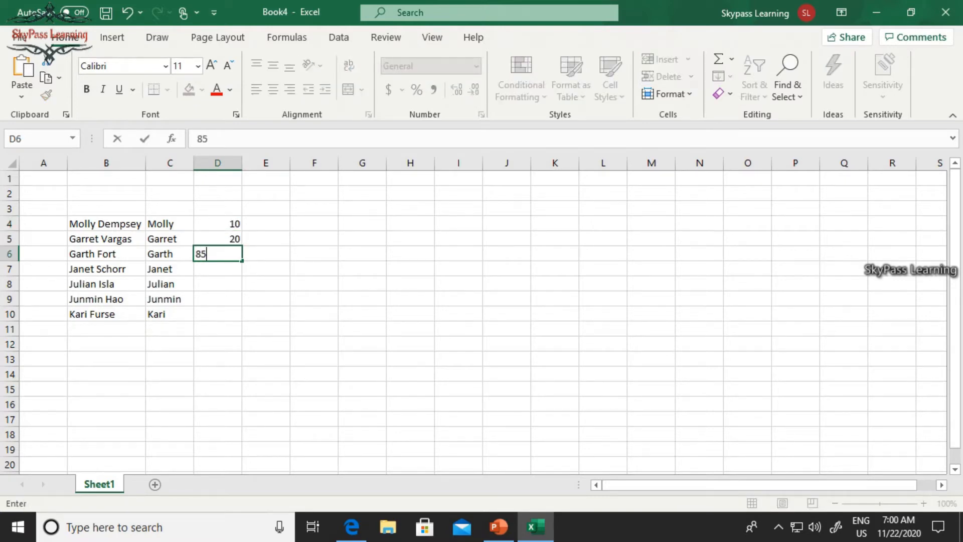
{"action": "key", "text": "Return"}
{"action": "type", "text": "65"}
{"action": "key", "text": "ctrl+Return"}
{"action": "key", "text": "Return"}
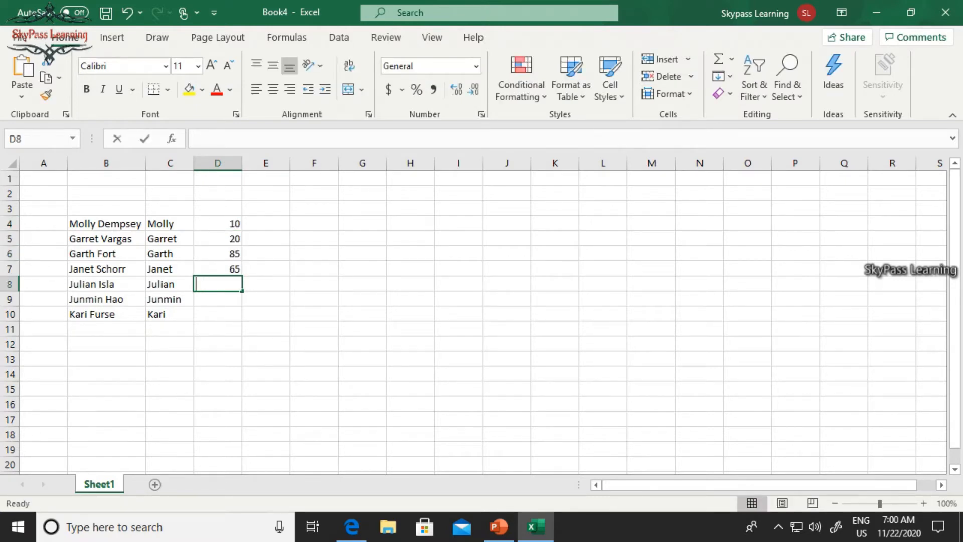
{"action": "type", "text": "66"}
{"action": "key", "text": "Return"}
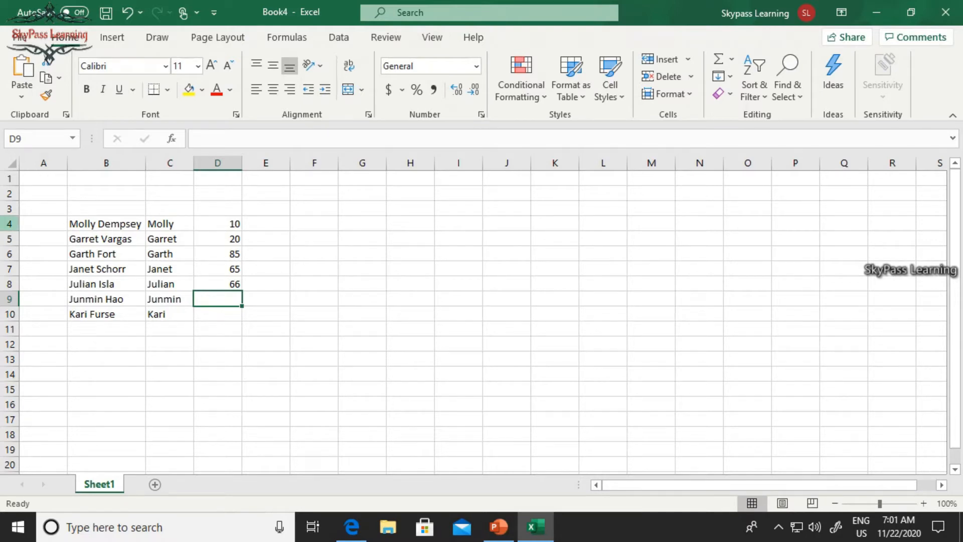
- Total D4:D8 in cell D9 using AutoSum
{"action": "left_click", "coordinate": [287, 38]}
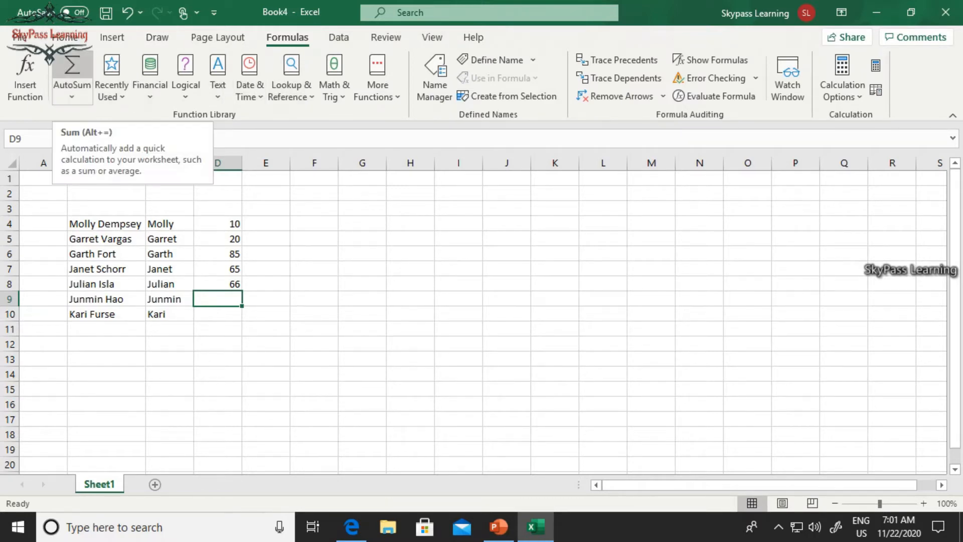
{"action": "left_click", "coordinate": [72, 68]}
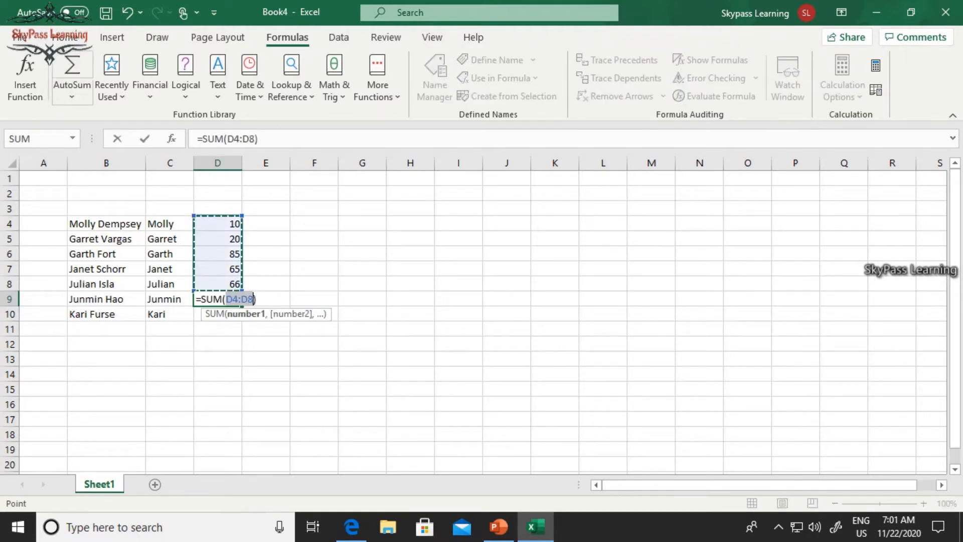
{"action": "key", "text": "Return"}
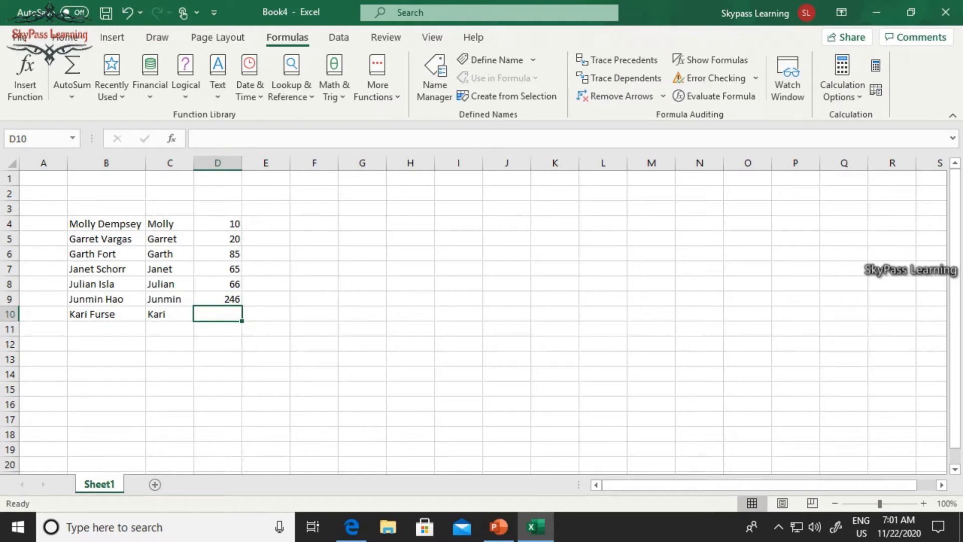
- Enter 10 in cell E4 and 20 in cell F4
{"action": "left_click", "coordinate": [266, 224]}
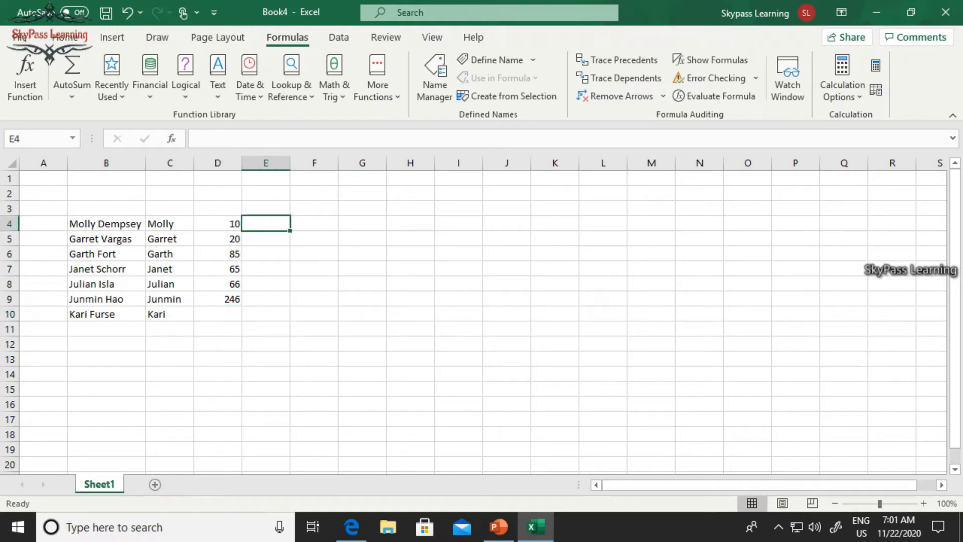
{"action": "type", "text": "10"}
{"action": "key", "text": "Return"}
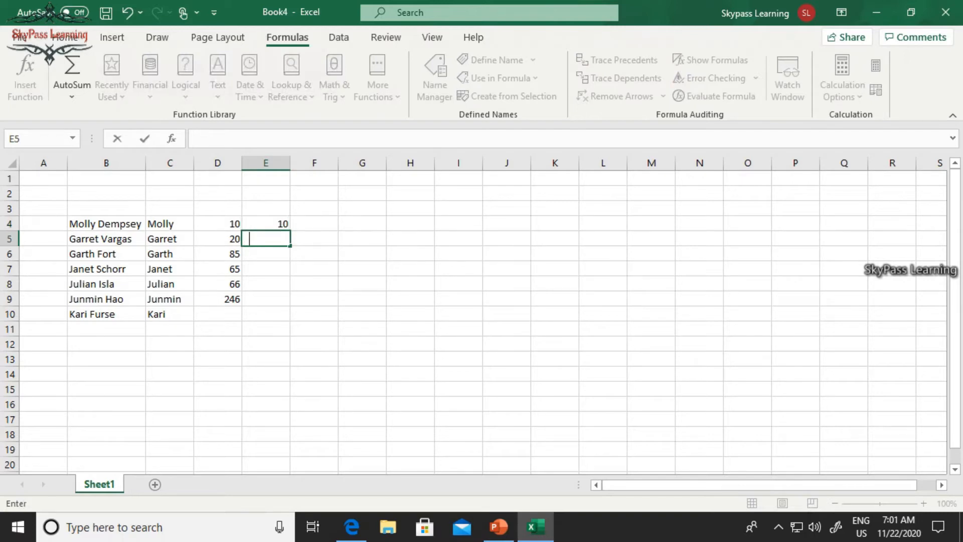
{"action": "type", "text": "3"}
{"action": "key", "text": "BackSpace"}
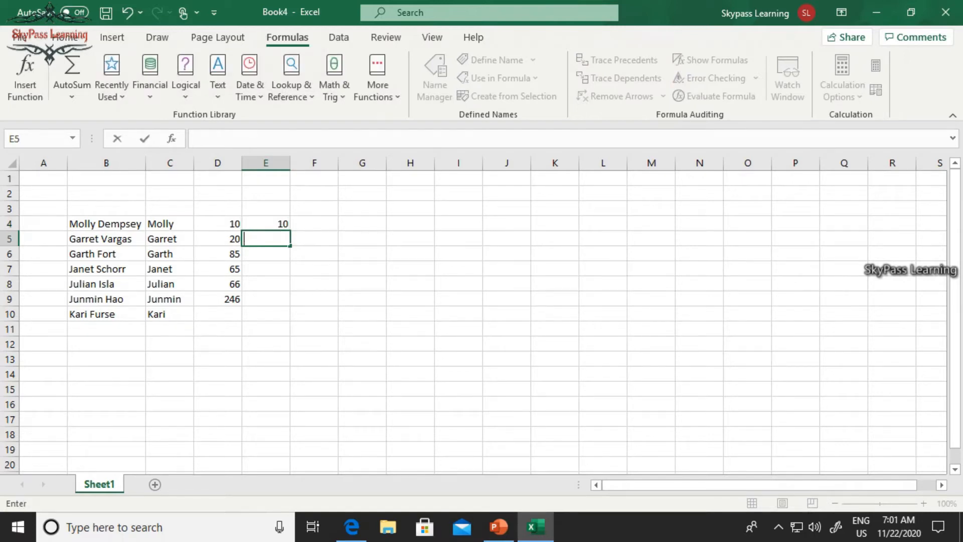
{"action": "key", "text": "Up"}
{"action": "key", "text": "Right"}
{"action": "type", "text": "20"}
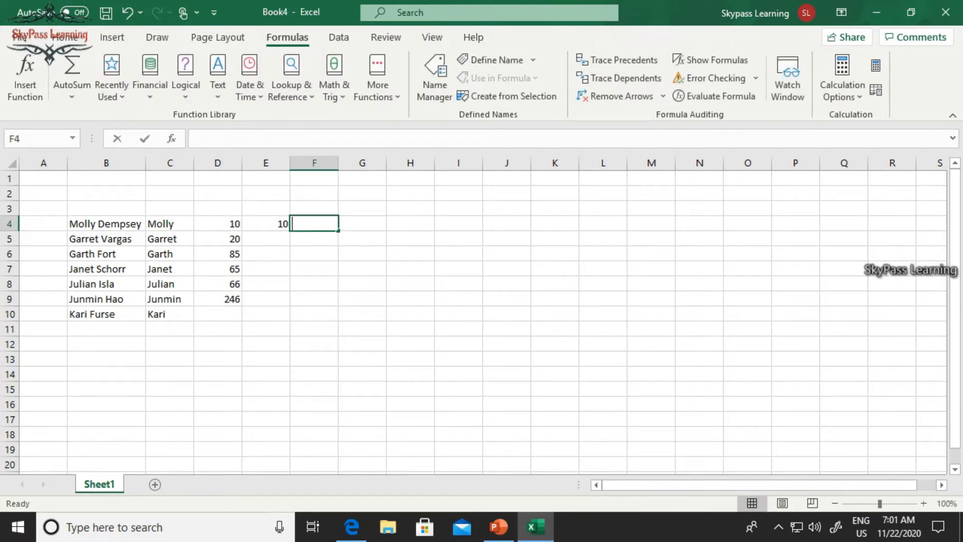
{"action": "key", "text": "Return"}
{"action": "key", "text": "Right"}
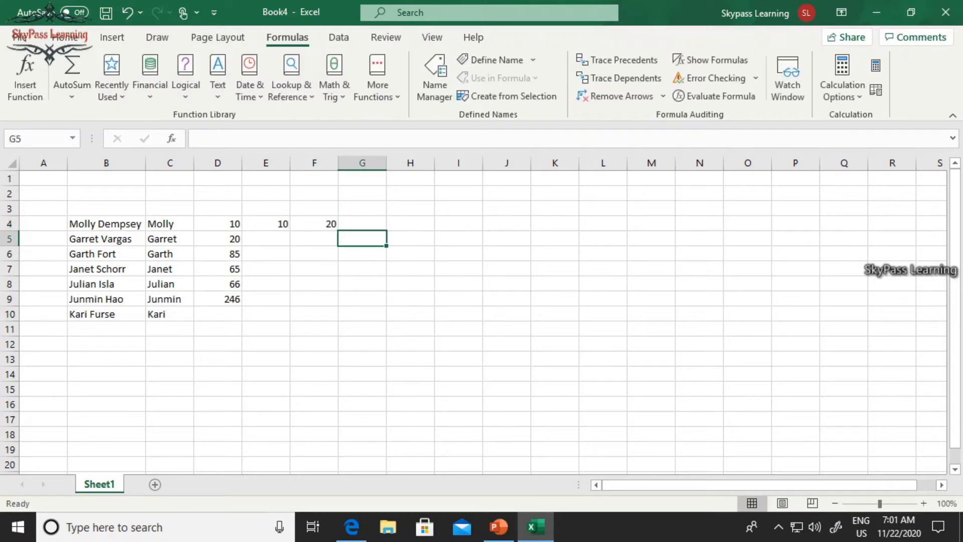
- Insert an AutoSum formula in cell G4 and restrict its range to E4:F4
{"action": "key", "text": "Up"}
{"action": "key", "text": "Left"}
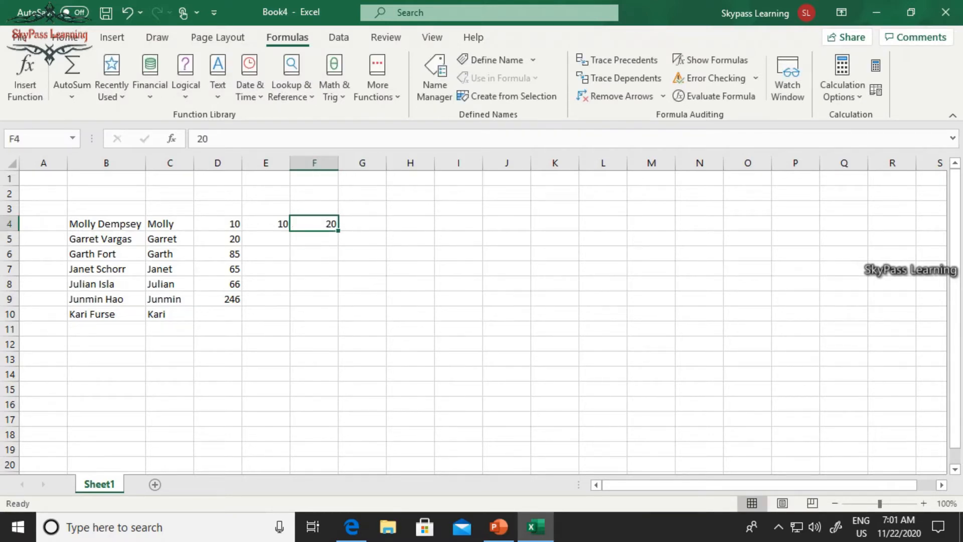
{"action": "key", "text": "Right"}
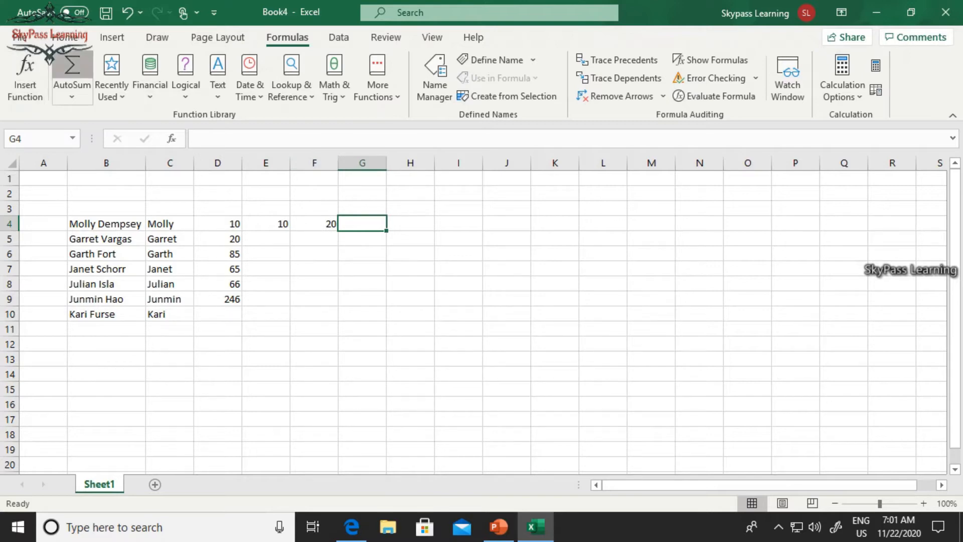
{"action": "left_click", "coordinate": [72, 70]}
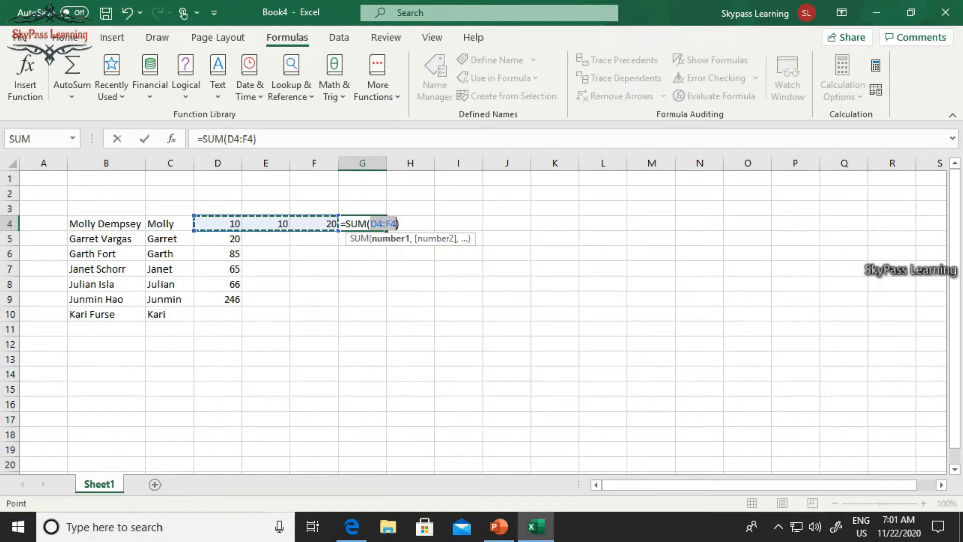
{"action": "left_click", "coordinate": [266, 224]}
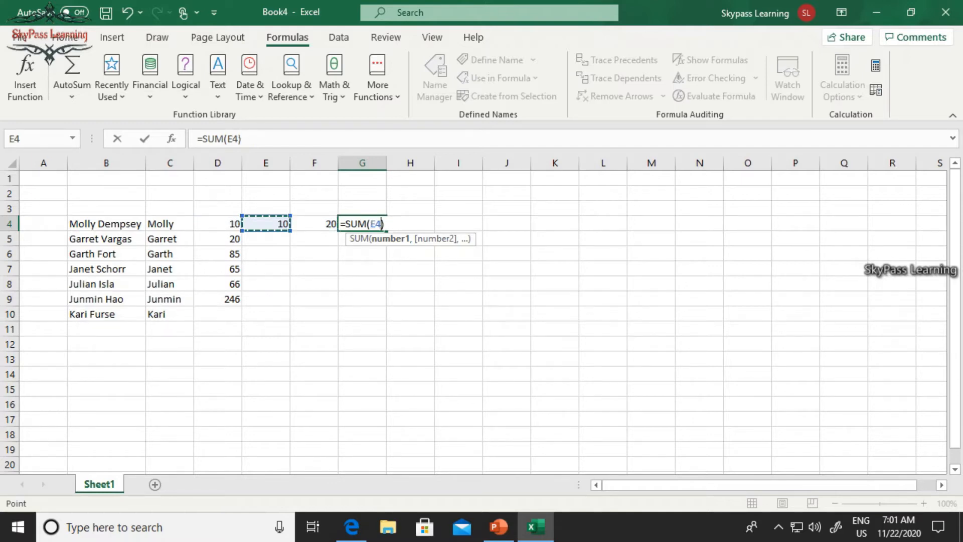
{"action": "left_click_drag", "start_coordinate": [266, 224], "coordinate": [315, 224]}
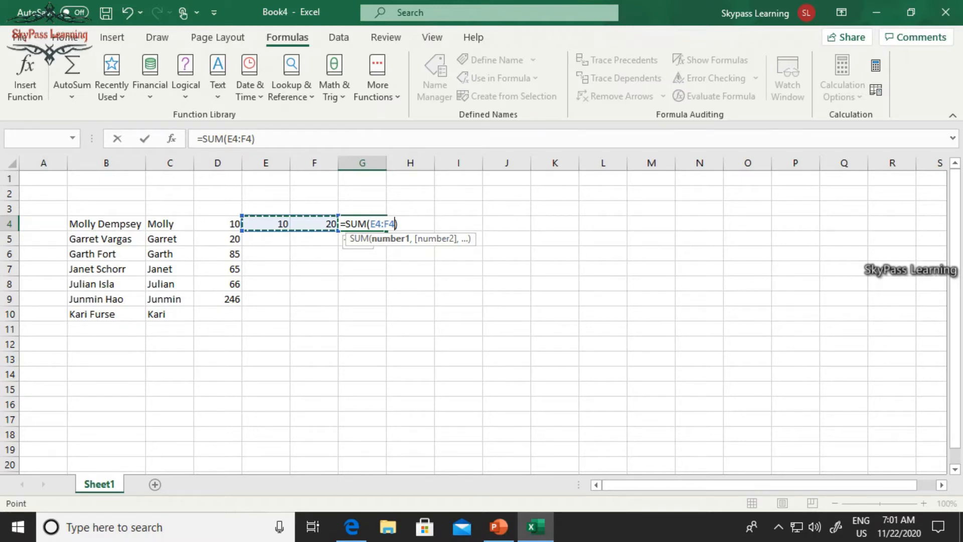
{"action": "key", "text": "Return"}
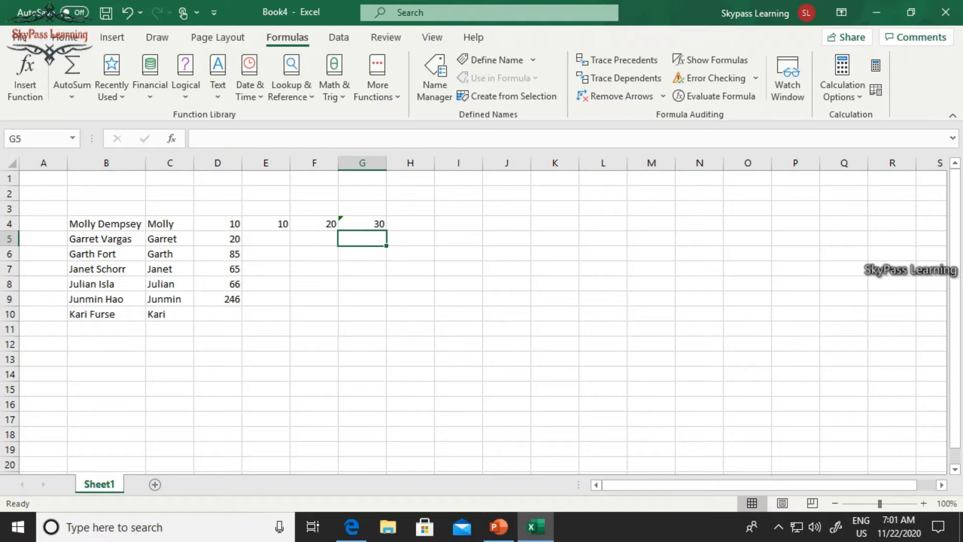
- Ignore the error about omitted adjacent cells on the sum in G4
{"action": "left_click", "coordinate": [362, 224]}
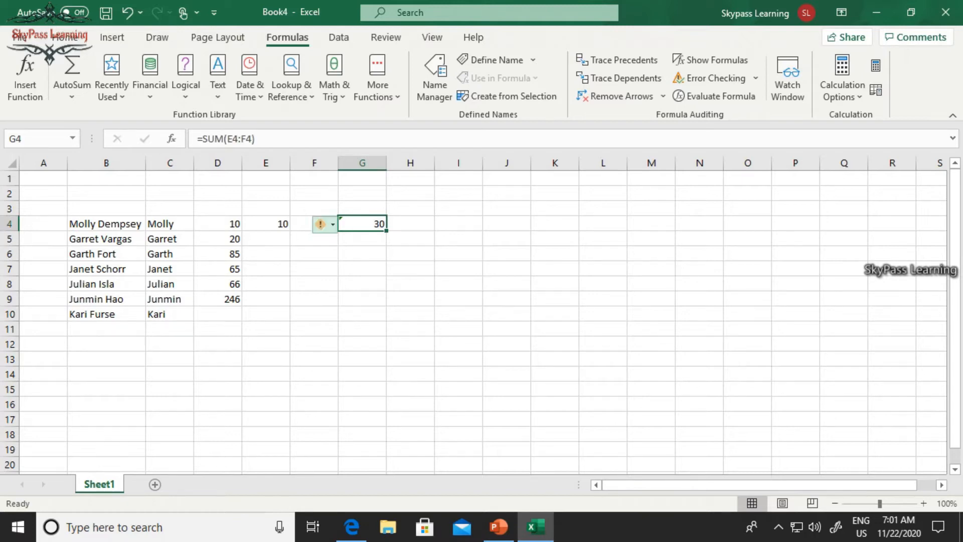
{"action": "left_click", "coordinate": [325, 224]}
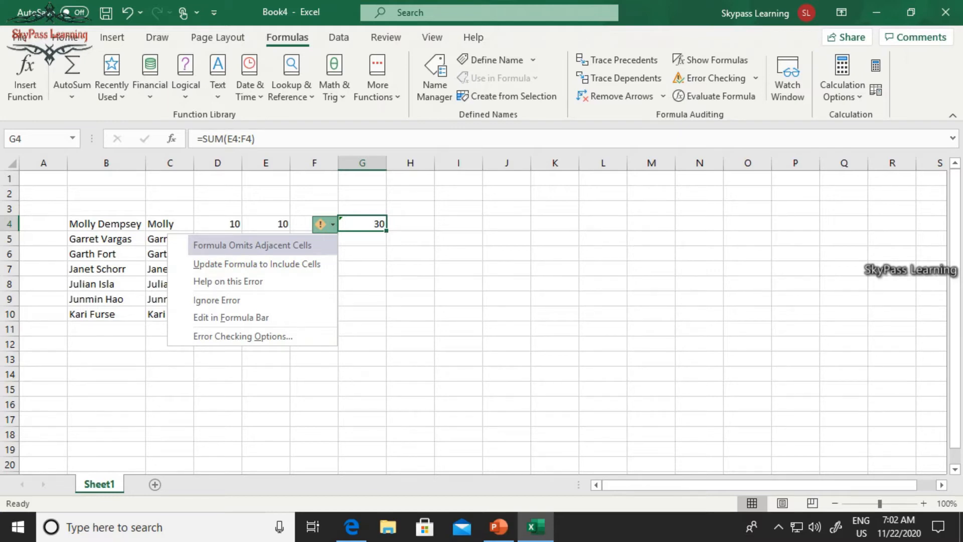
{"action": "left_click", "coordinate": [216, 300]}
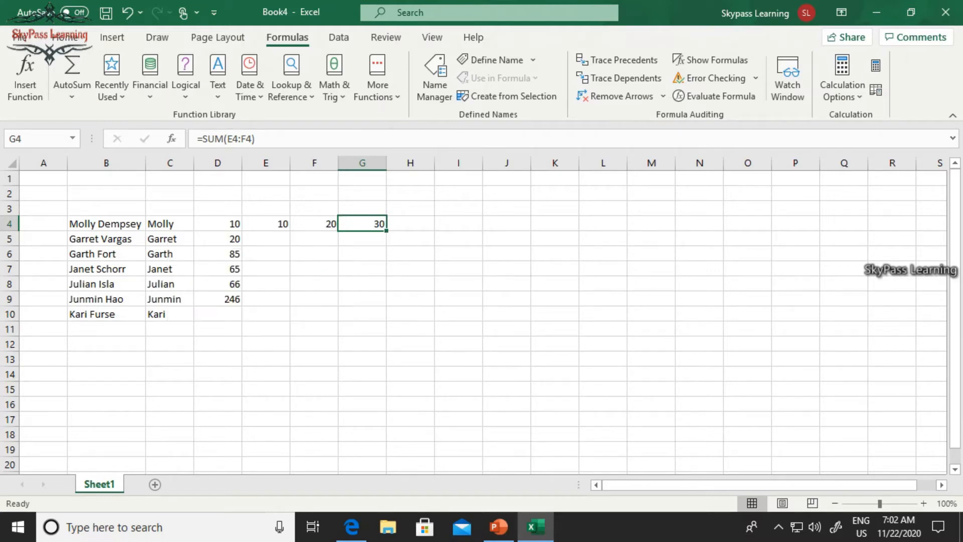
- Examine the values in row 4 and the other calculations that AutoSum offers
{"action": "left_click", "coordinate": [266, 224]}
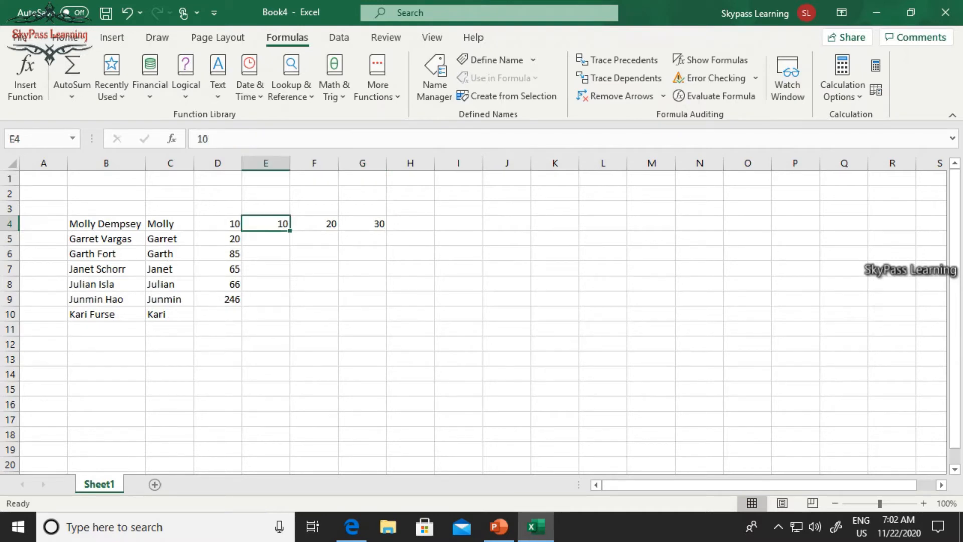
{"action": "left_click_drag", "start_coordinate": [266, 224], "coordinate": [314, 223]}
{"action": "left_click", "coordinate": [314, 254]}
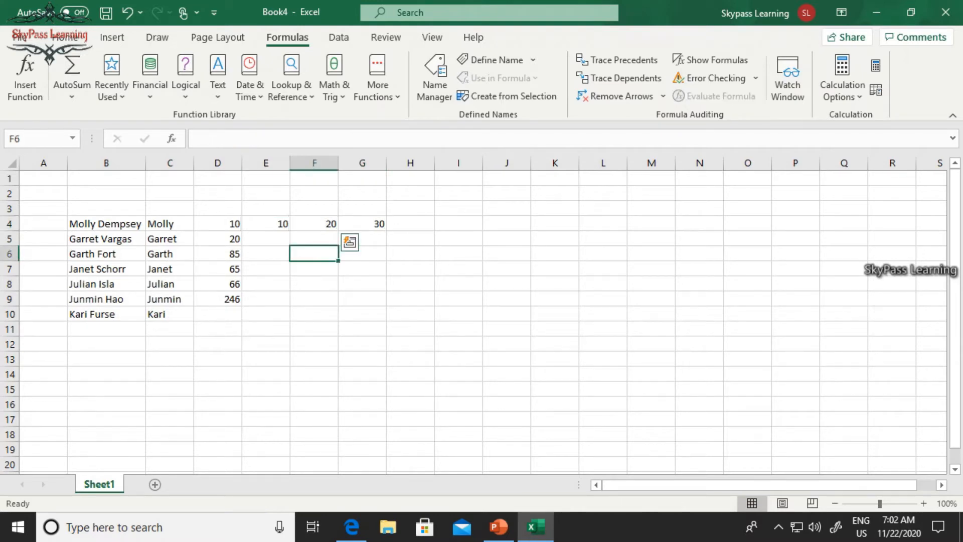
{"action": "left_click", "coordinate": [217, 224]}
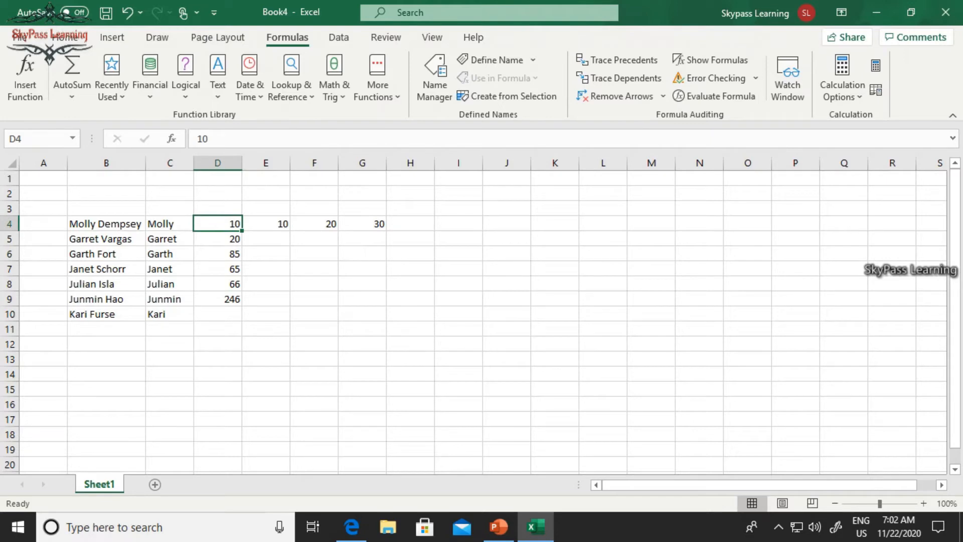
{"action": "left_click", "coordinate": [71, 96]}
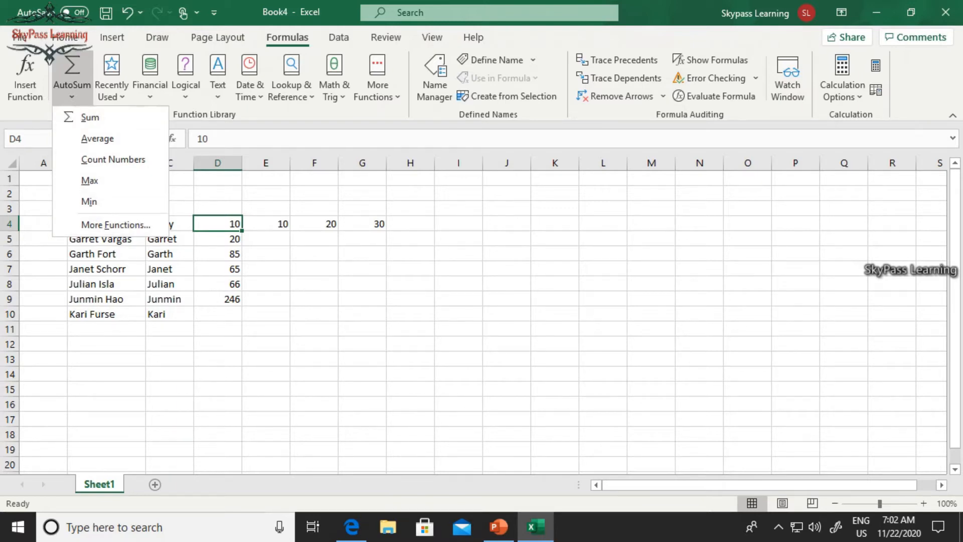
{"action": "key", "text": "Escape"}
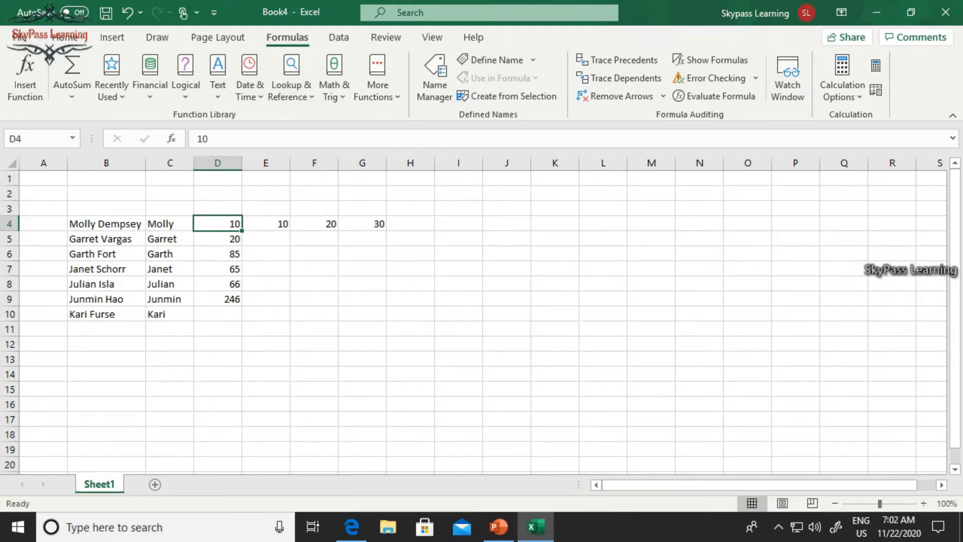
- Switch to the PowerPoint slideshow to read the next slide on conditional formatting and freezing the heading row, and return to Excel
{"action": "left_click", "coordinate": [499, 527]}
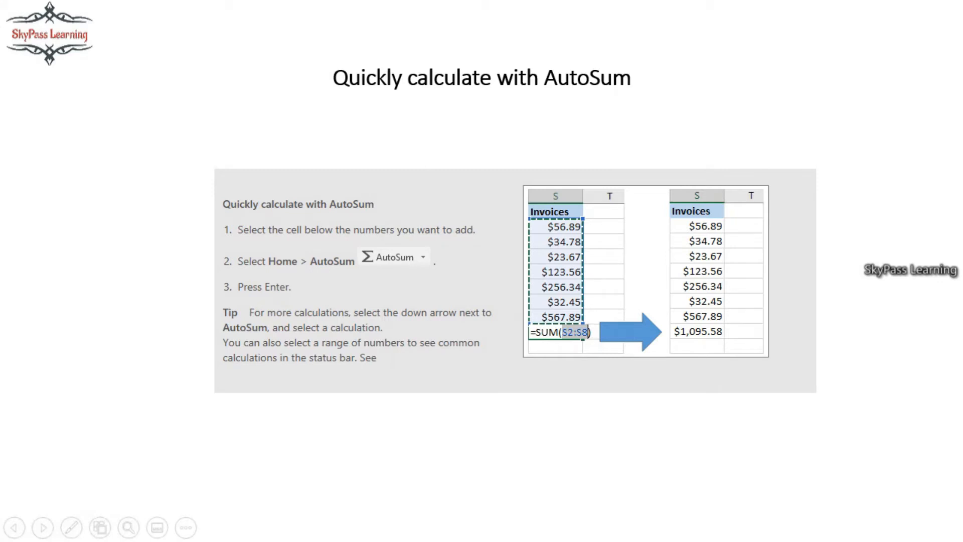
{"action": "key", "text": "Right"}
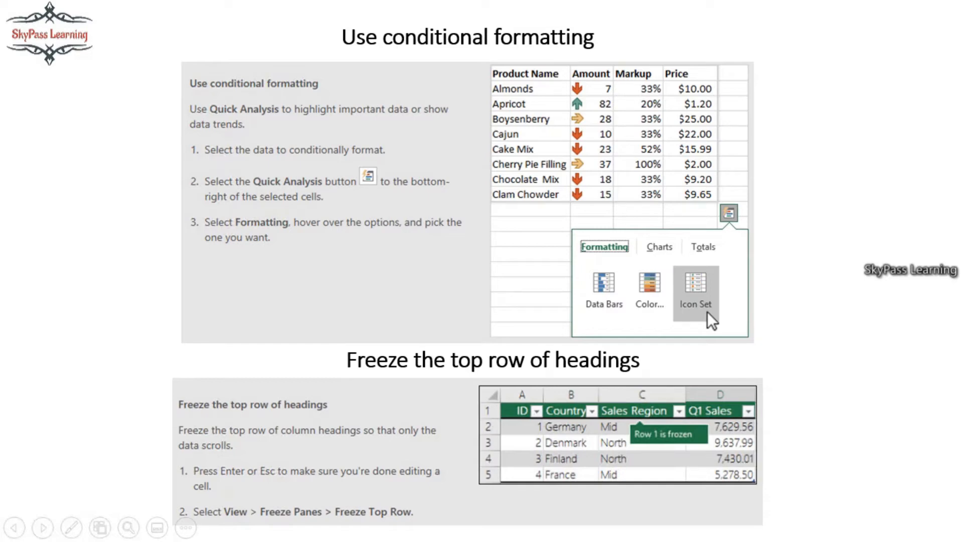
{"action": "key", "text": "alt+Tab"}
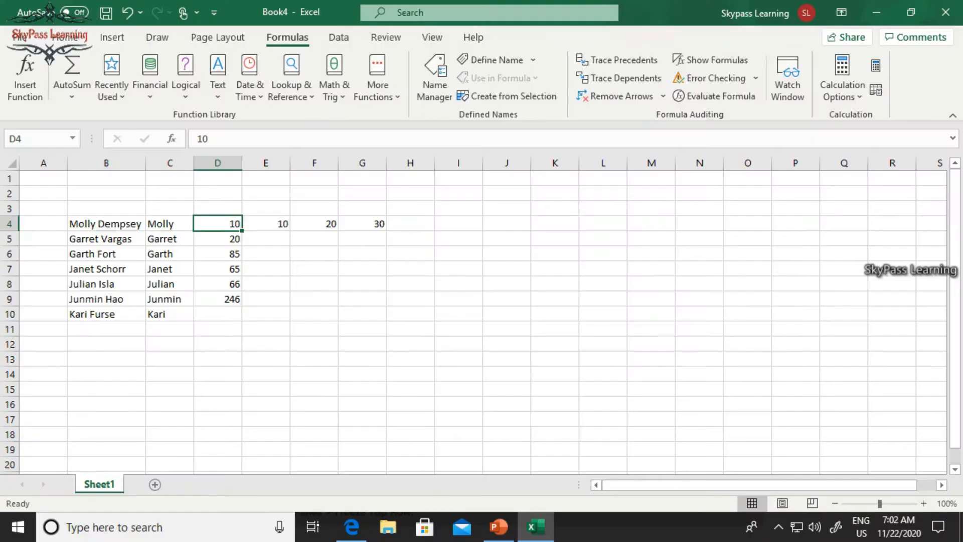
- Apply the coloured five-arrow directional icon set to C4:D10 with Conditional Formatting
{"action": "left_click_drag", "start_coordinate": [106, 224], "coordinate": [106, 255]}
{"action": "left_click", "coordinate": [169, 223]}
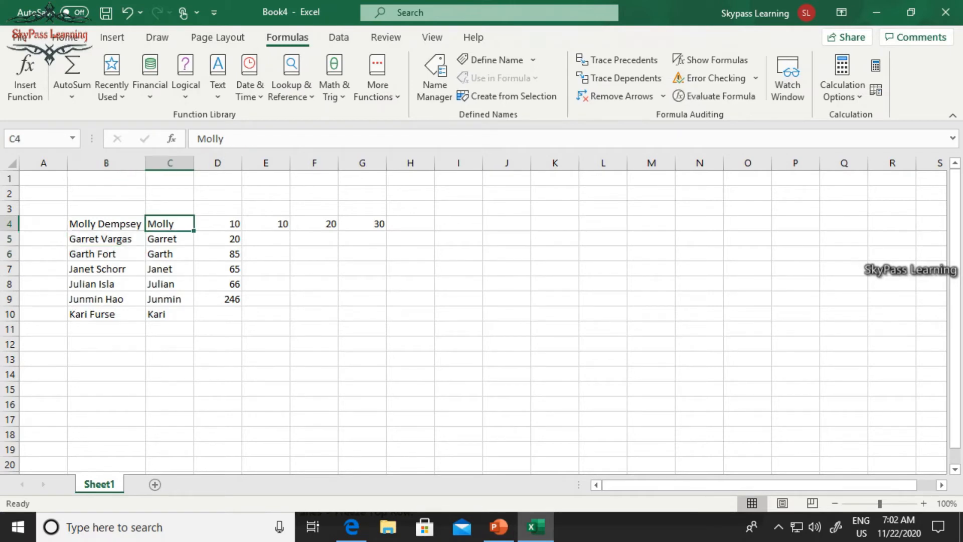
{"action": "left_click_drag", "start_coordinate": [169, 223], "coordinate": [218, 314]}
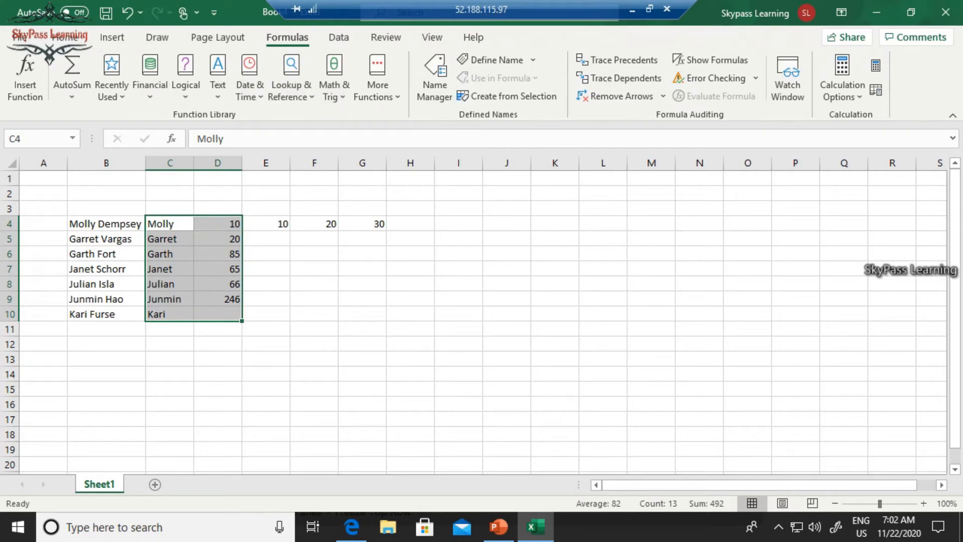
{"action": "left_click", "coordinate": [66, 37]}
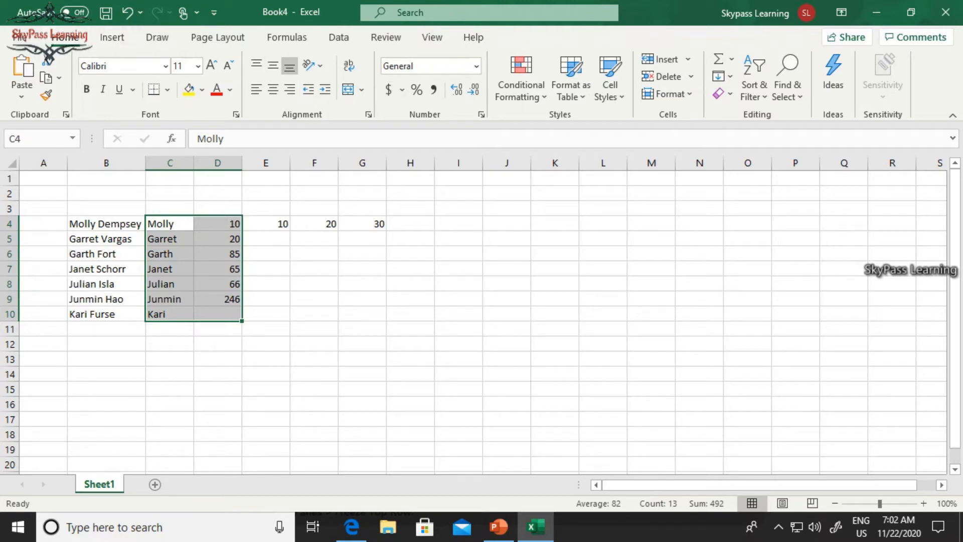
{"action": "left_click", "coordinate": [521, 75]}
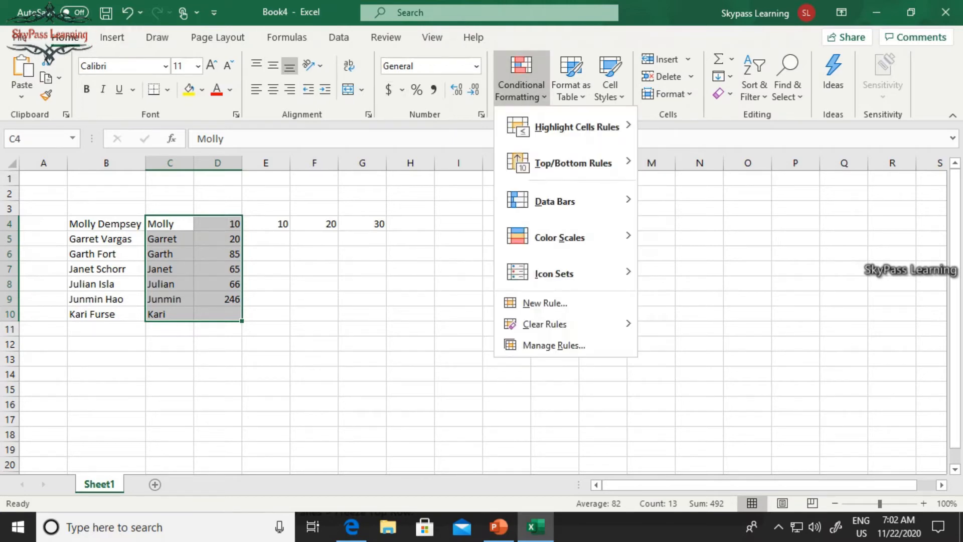
{"action": "mouse_move", "coordinate": [555, 201]}
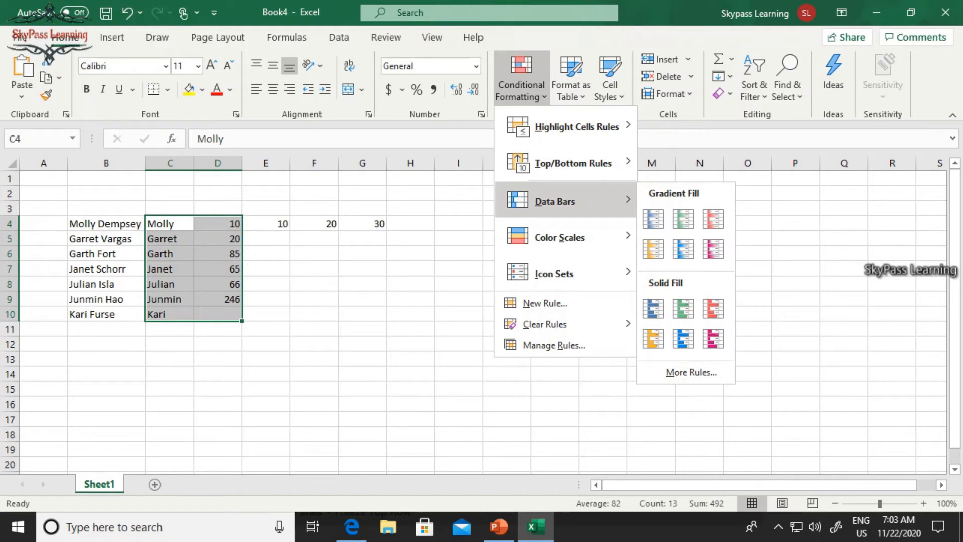
{"action": "mouse_move", "coordinate": [554, 273]}
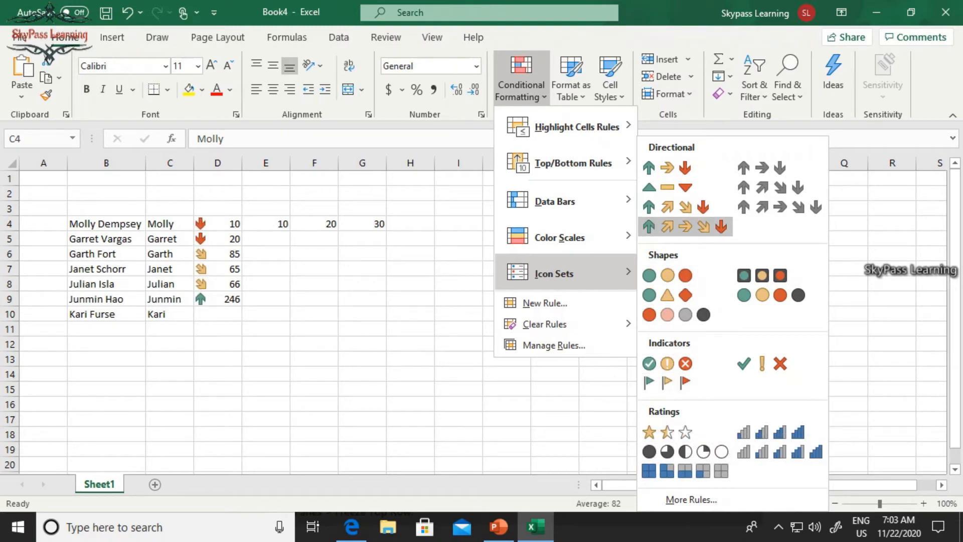
{"action": "left_click", "coordinate": [684, 226]}
{"action": "left_click", "coordinate": [410, 314]}
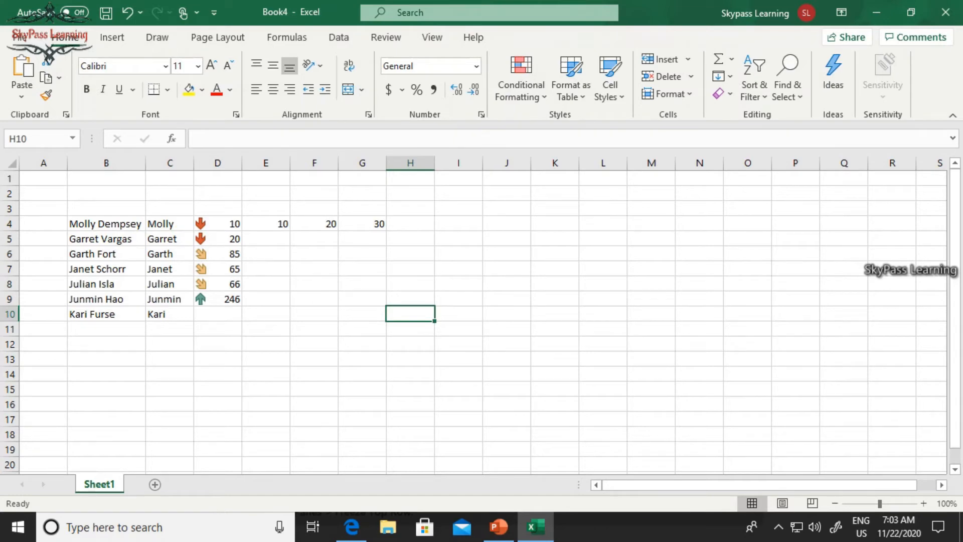
{"action": "left_click_drag", "start_coordinate": [169, 224], "coordinate": [218, 299]}
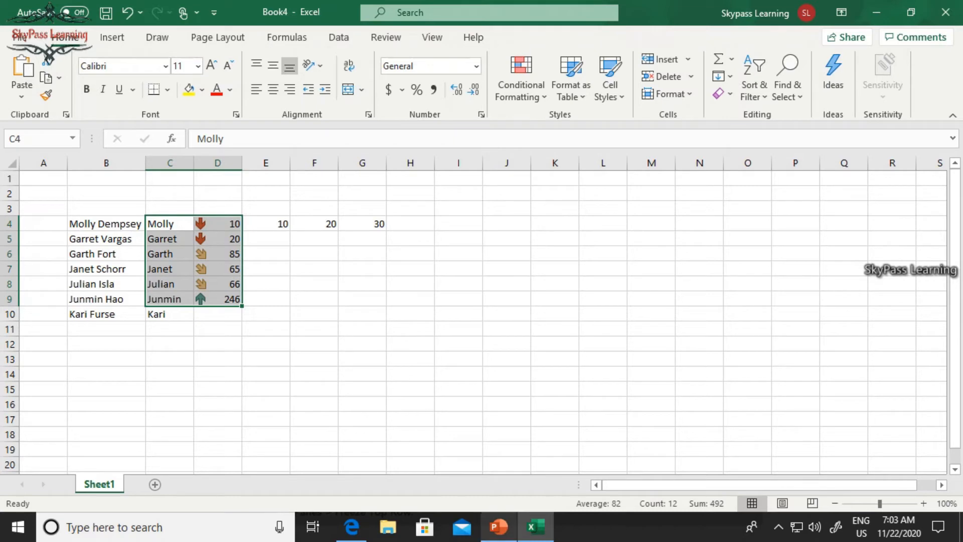
{"action": "mouse_move", "coordinate": [498, 526]}
{"action": "mouse_move", "coordinate": [499, 462]}
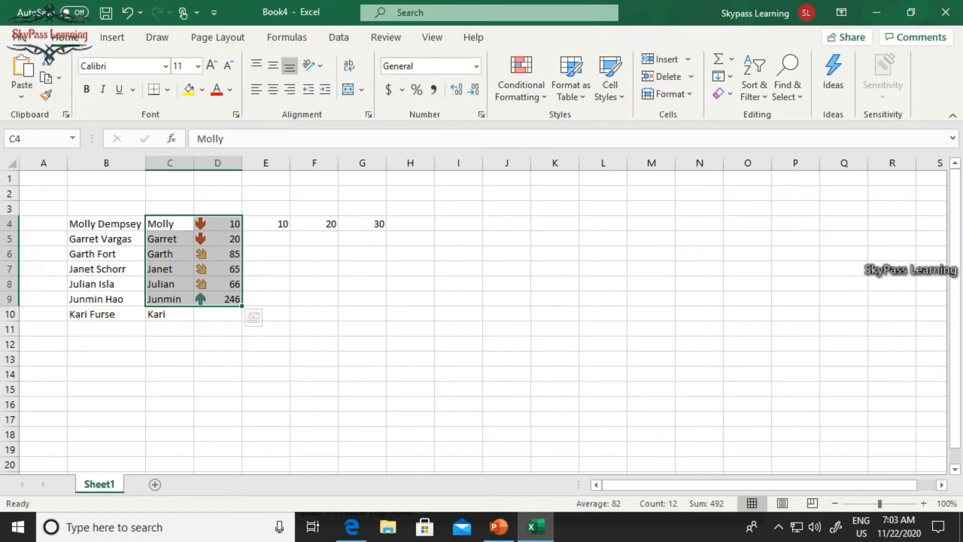
{"action": "left_click", "coordinate": [411, 359]}
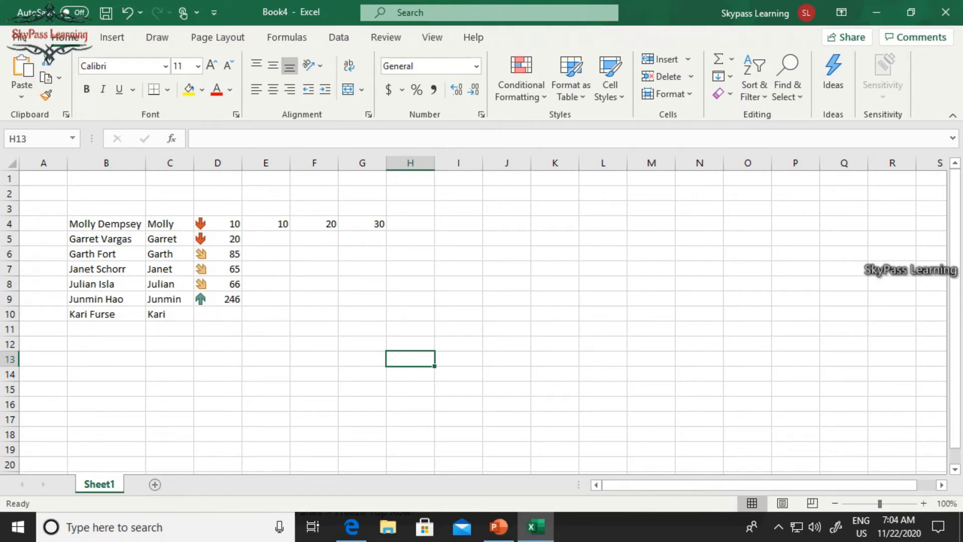
{"action": "left_click_drag", "start_coordinate": [106, 223], "coordinate": [221, 285]}
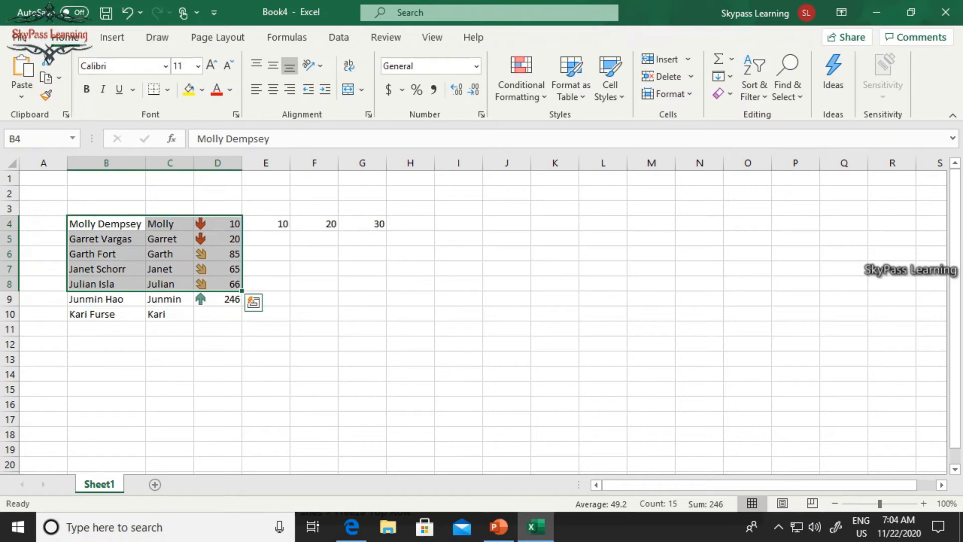
{"action": "left_click", "coordinate": [170, 405]}
- Enter the headings Name in cell I1 and Account in cell J1
{"action": "left_click", "coordinate": [458, 179]}
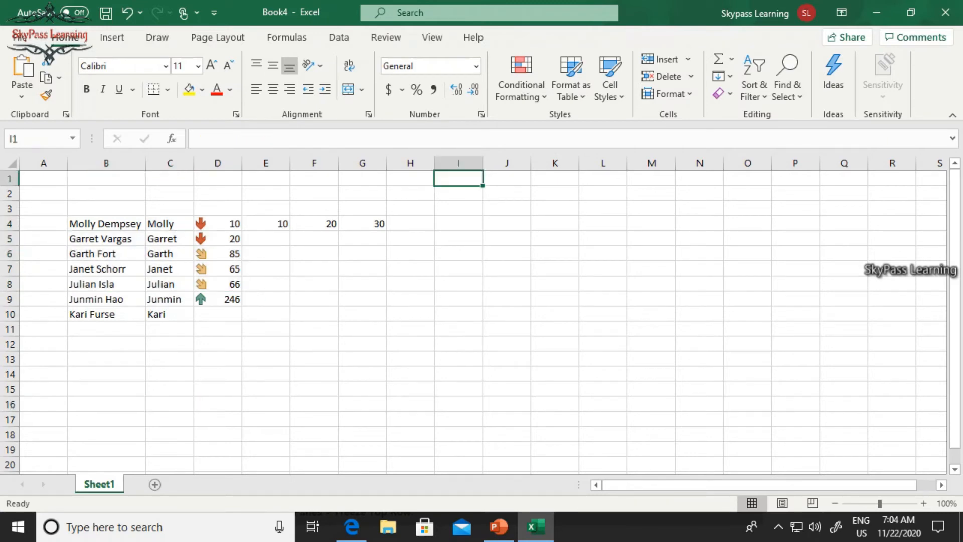
{"action": "type", "text": "Name"}
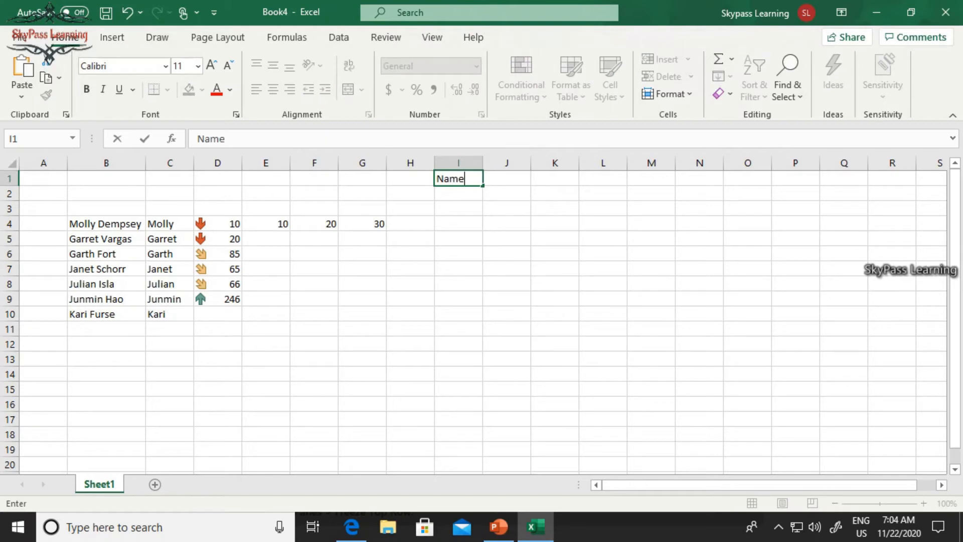
{"action": "key", "text": "Tab"}
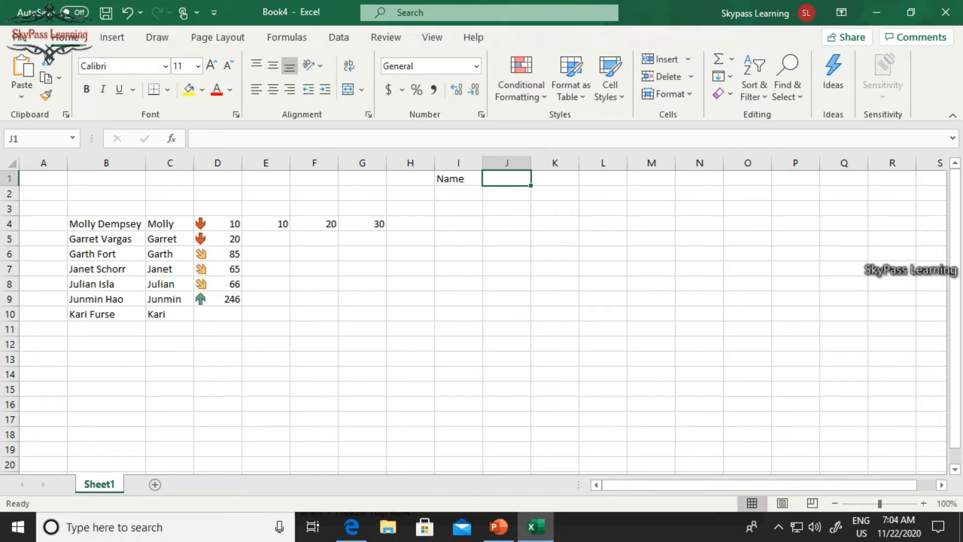
{"action": "type", "text": "Accoun"}
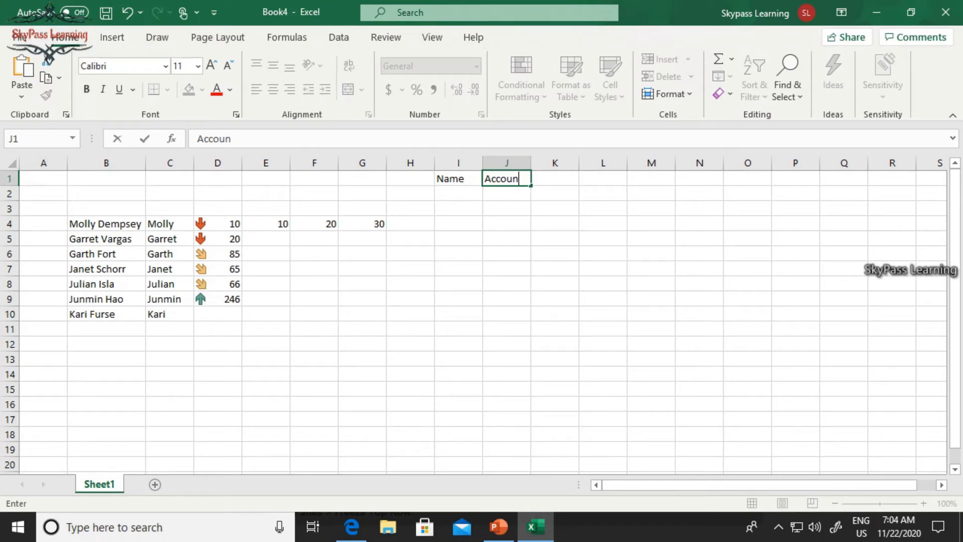
{"action": "key", "text": "Return"}
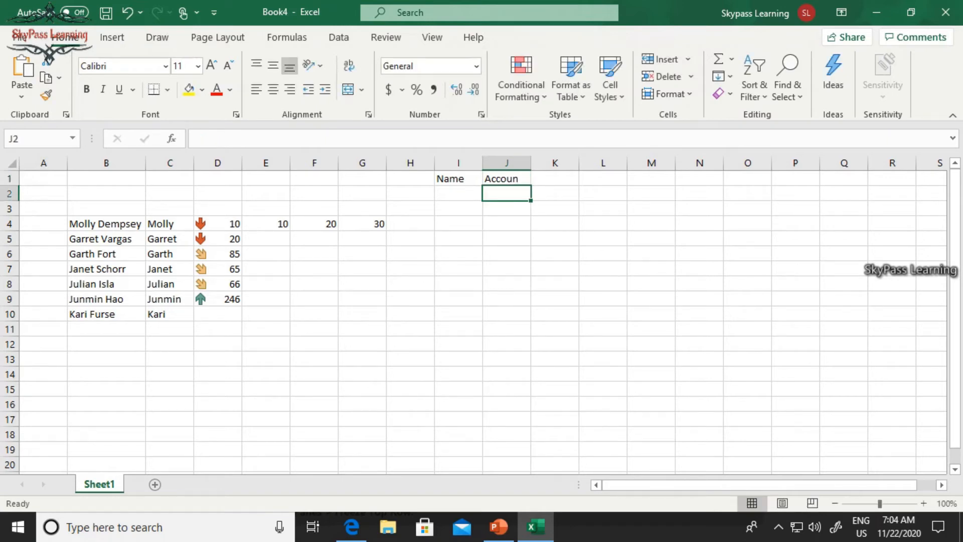
{"action": "left_click", "coordinate": [507, 178]}
{"action": "key", "text": "F2"}
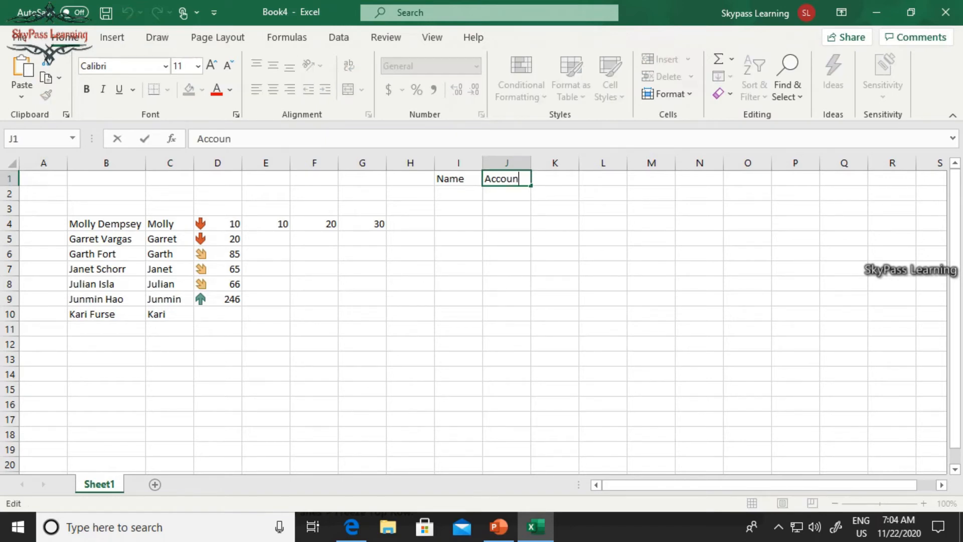
{"action": "type", "text": "t"}
{"action": "key", "text": "Return"}
- Enter Data1 in cell I2 under the Name heading
{"action": "key", "text": "Left"}
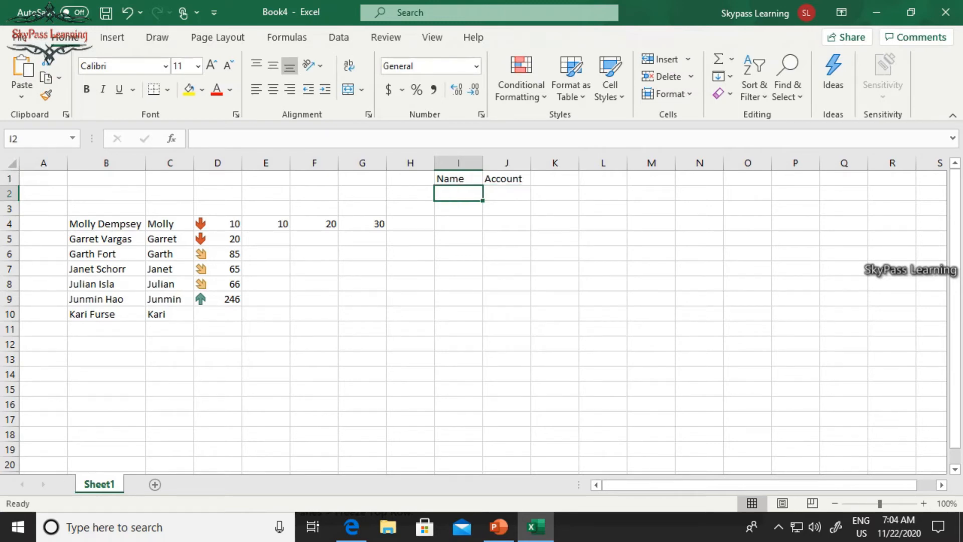
{"action": "type", "text": "10"}
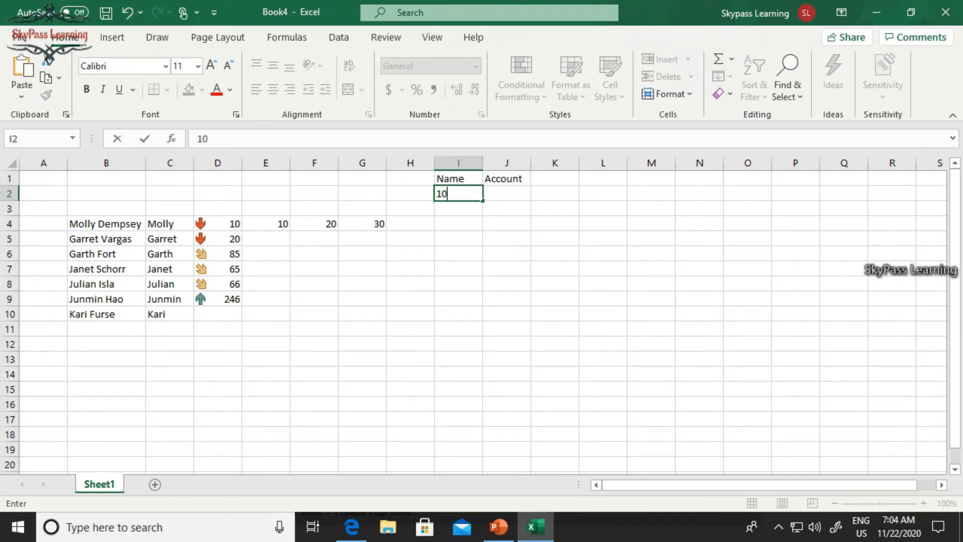
{"action": "key", "text": "BackSpace"}
{"action": "key", "text": "BackSpace"}
{"action": "type", "text": "Date1"}
{"action": "key", "text": "BackSpace"}
{"action": "key", "text": "BackSpace"}
{"action": "type", "text": "at"}
{"action": "key", "text": "BackSpace"}
{"action": "type", "text": "1"}
{"action": "key", "text": "Return"}
{"action": "key", "text": "Up"}
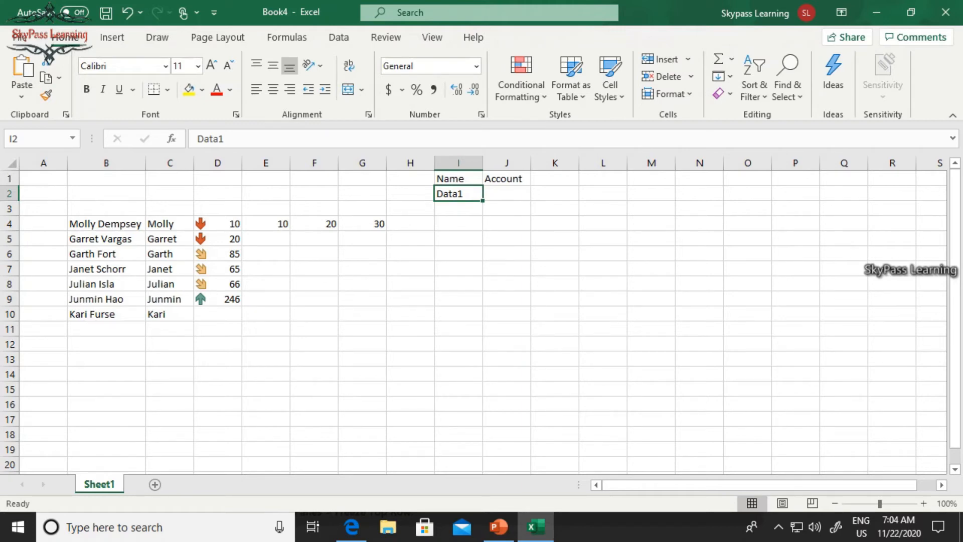
{"action": "key", "text": "ctrl+c"}
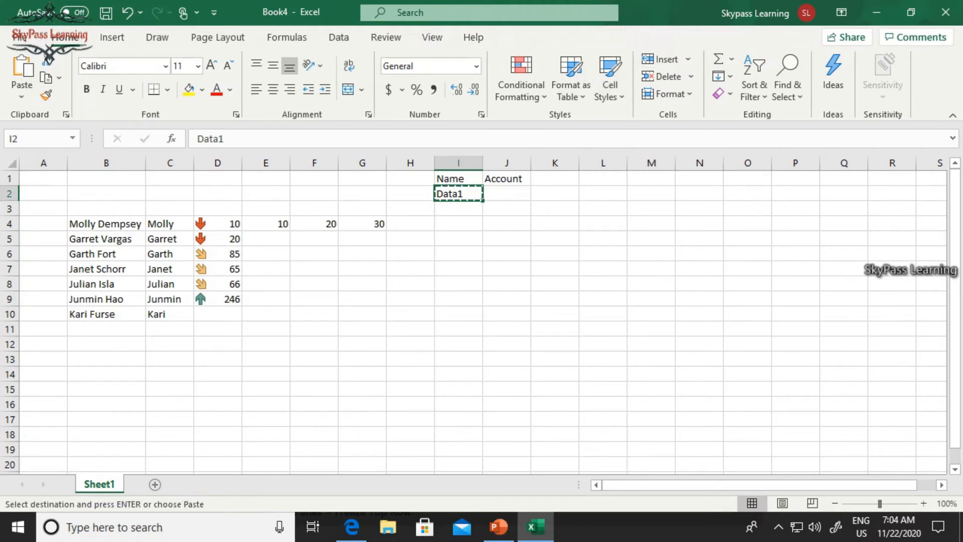
{"action": "left_click", "coordinate": [458, 224]}
{"action": "left_click", "coordinate": [458, 450]}
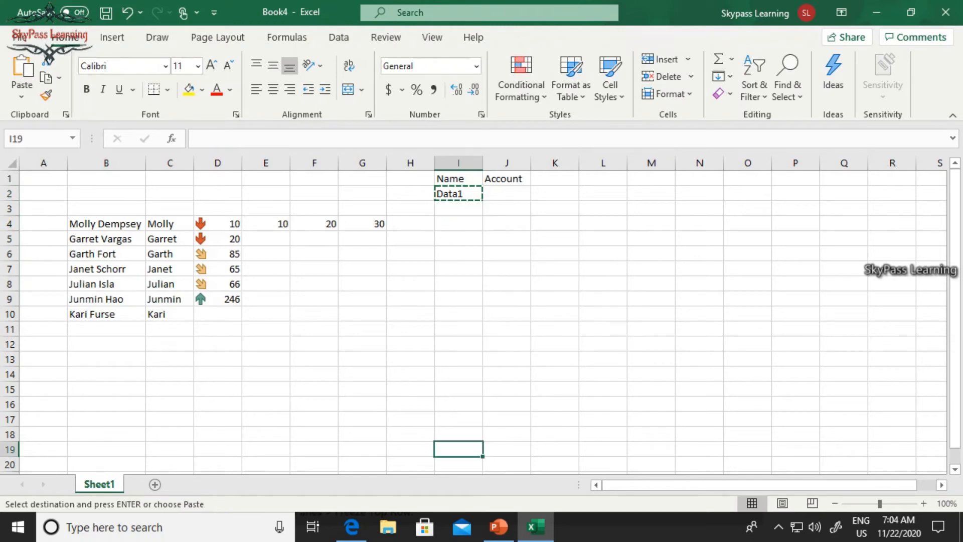
{"action": "key", "text": "ctrl+Up"}
{"action": "key", "text": "Escape"}
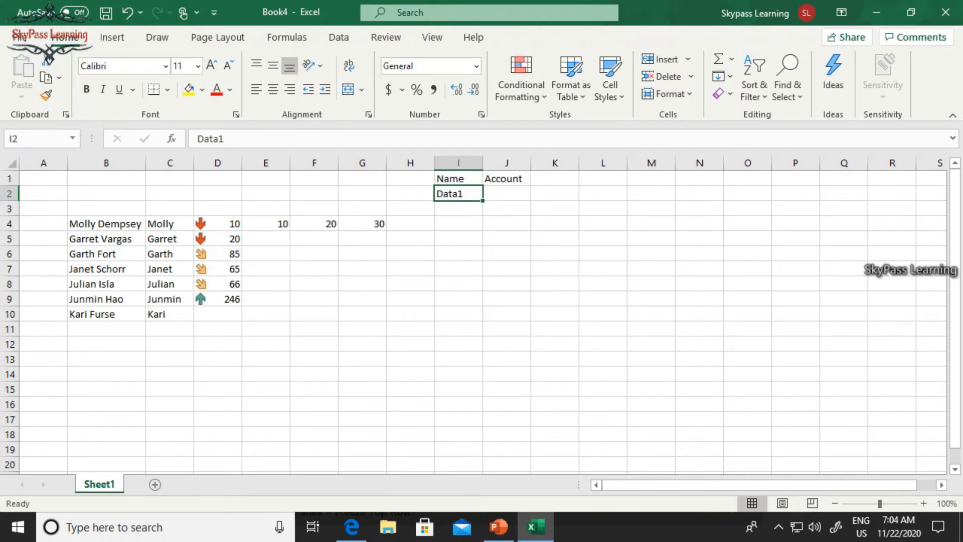
- Fill the Data1 series from I2 down to I40
{"action": "left_click_drag", "start_coordinate": [482, 201], "coordinate": [482, 457]}
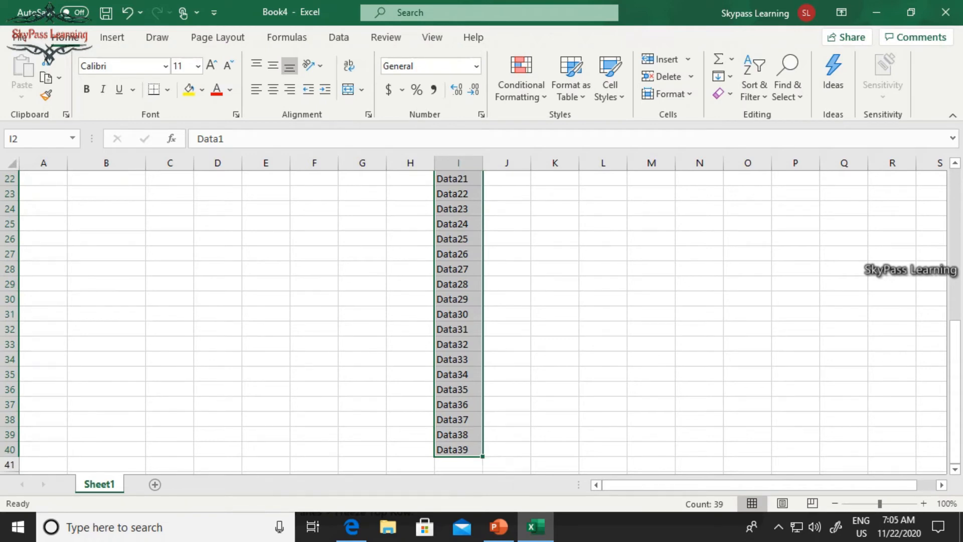
{"action": "scroll", "coordinate": [481, 321], "scroll_direction": "up", "scroll_amount": 7}
{"action": "left_click", "coordinate": [458, 194]}
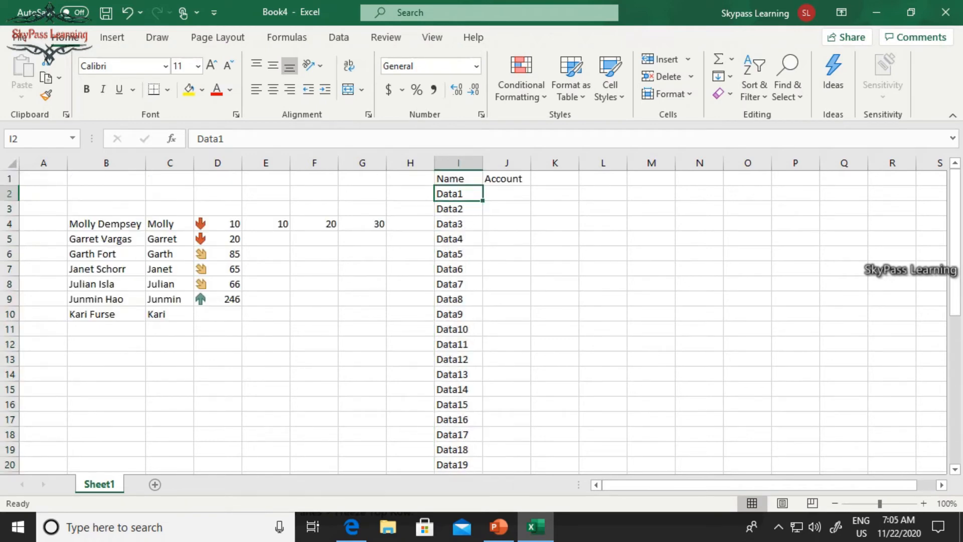
- Move down the Name list and back to its heading to examine whether row 1 stays in view
{"action": "key", "text": "Down"}
{"action": "key", "text": "Down"}
{"action": "key", "text": "Down"}
{"action": "key", "text": "Down"}
{"action": "key", "text": "Down"}
{"action": "key", "text": "Down"}
{"action": "key", "text": "Down"}
{"action": "key", "text": "Down"}
{"action": "key", "text": "Down"}
{"action": "key", "text": "Down"}
{"action": "key", "text": "Down"}
{"action": "key", "text": "Down"}
{"action": "key", "text": "Down"}
{"action": "key", "text": "Down"}
{"action": "key", "text": "Down"}
{"action": "key", "text": "Down"}
{"action": "key", "text": "Down"}
{"action": "key", "text": "Down"}
{"action": "key", "text": "Down"}
{"action": "key", "text": "Down"}
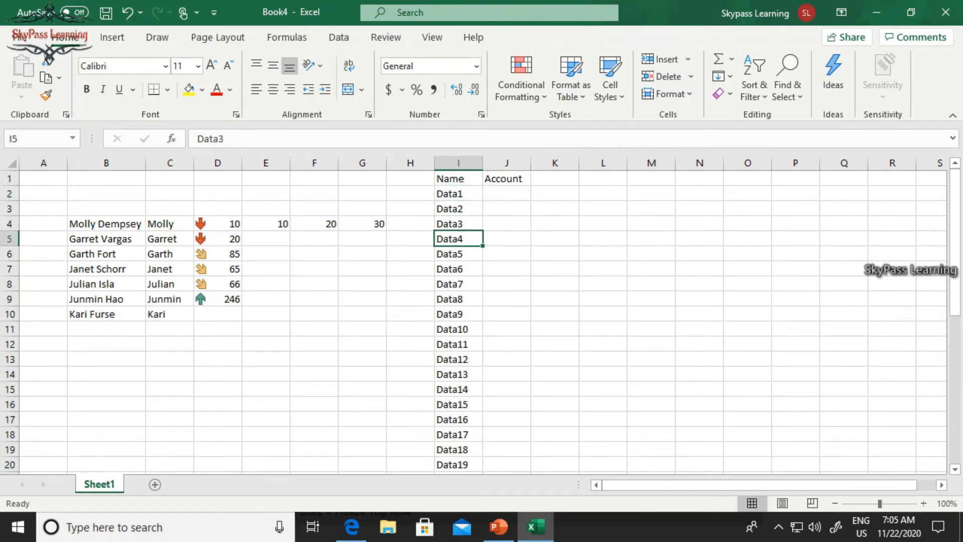
{"action": "key", "text": "Down"}
{"action": "key", "text": "Up"}
{"action": "key", "text": "Up"}
{"action": "key", "text": "Up"}
{"action": "key", "text": "Up"}
{"action": "key", "text": "Up"}
{"action": "key", "text": "Up"}
{"action": "key", "text": "Up"}
{"action": "key", "text": "Up"}
{"action": "key", "text": "Up"}
{"action": "key", "text": "Up"}
{"action": "key", "text": "Up"}
{"action": "key", "text": "Up"}
{"action": "key", "text": "Up"}
{"action": "key", "text": "Up"}
{"action": "key", "text": "Up"}
{"action": "key", "text": "Up"}
{"action": "key", "text": "Up"}
{"action": "key", "text": "Up"}
{"action": "key", "text": "Up"}
{"action": "key", "text": "Up"}
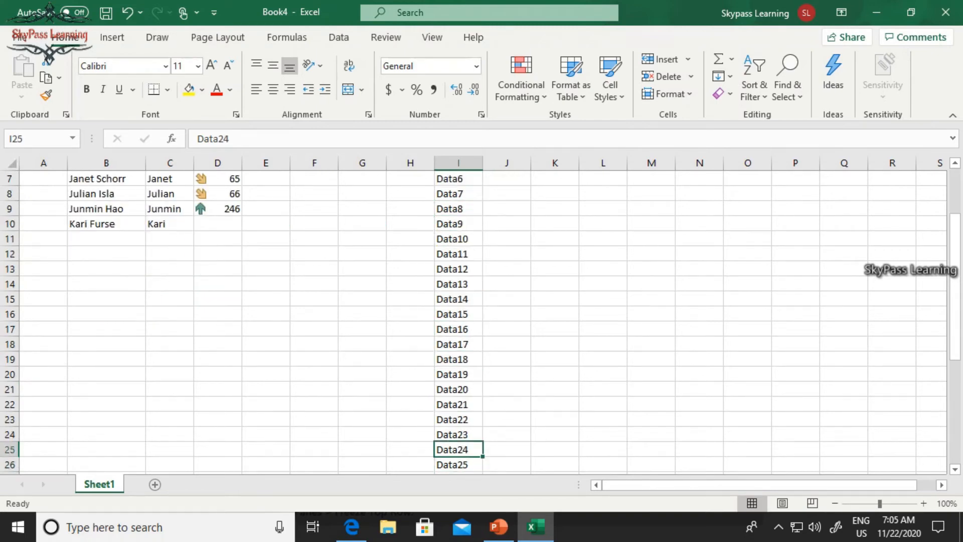
{"action": "key", "text": "Up"}
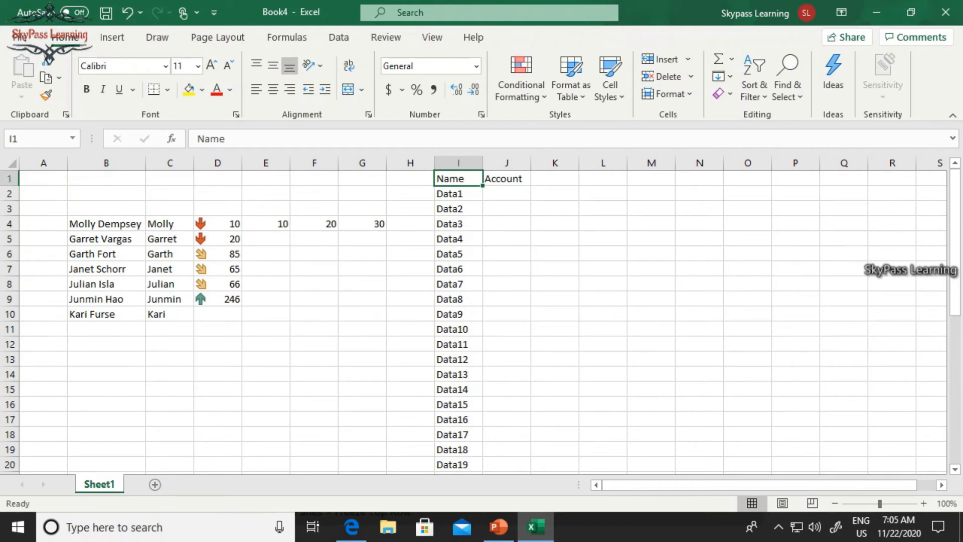
- Examine the Name and Account headings in row 1 and the first data rows beneath them
{"action": "key", "text": "shift+Right"}
{"action": "key", "text": "Left"}
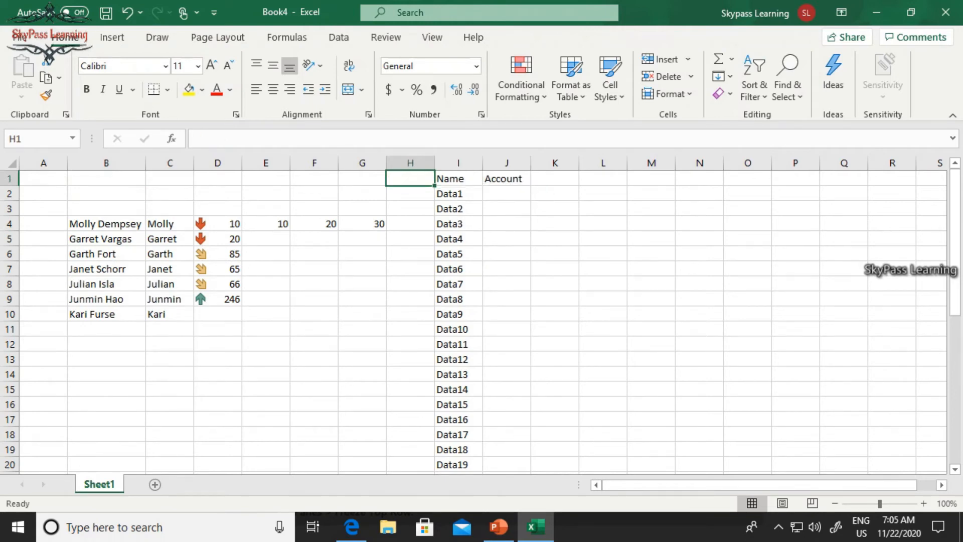
{"action": "key", "text": "Right"}
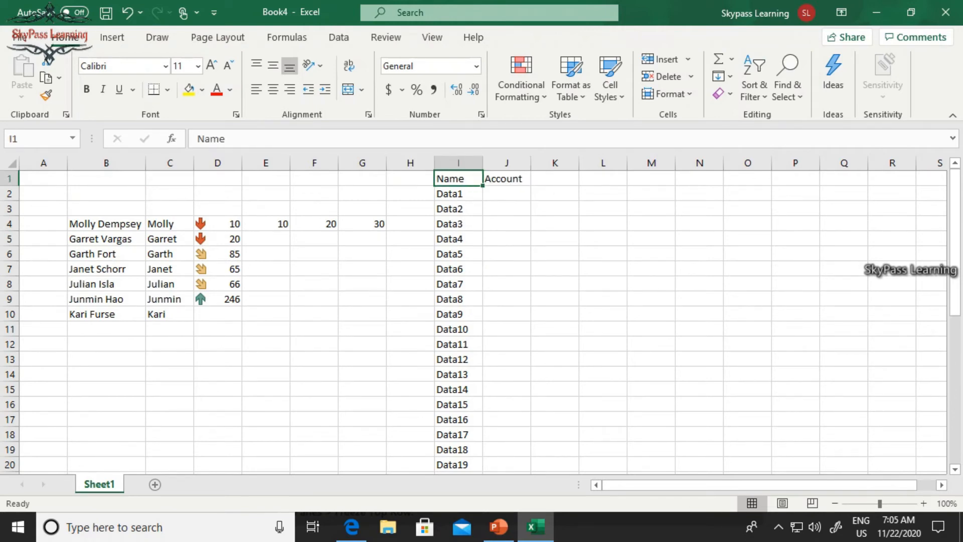
{"action": "key", "text": "shift+Right"}
{"action": "key", "text": "Down"}
{"action": "key", "text": "Down"}
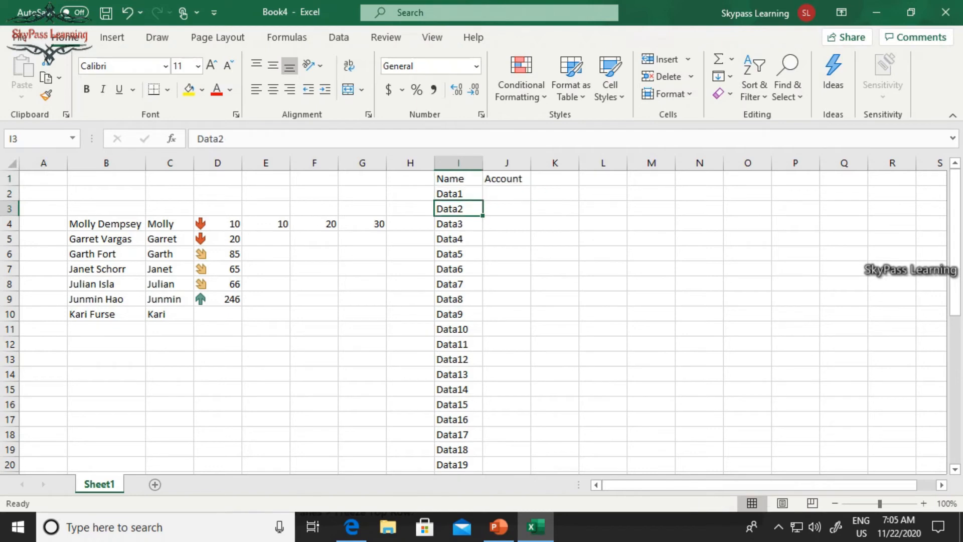
{"action": "key", "text": "Down"}
{"action": "key", "text": "Down"}
{"action": "key", "text": "Up"}
{"action": "key", "text": "Up"}
{"action": "key", "text": "Up"}
{"action": "key", "text": "Up"}
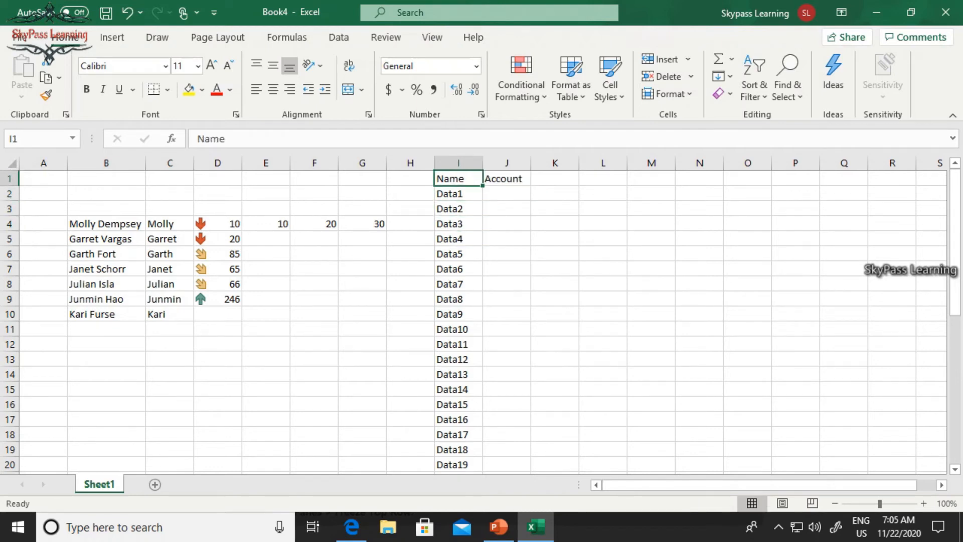
- Read the Freeze Top Row instructions in the PowerPoint slide show and return to the Excel workbook
{"action": "key", "text": "shift+Right"}
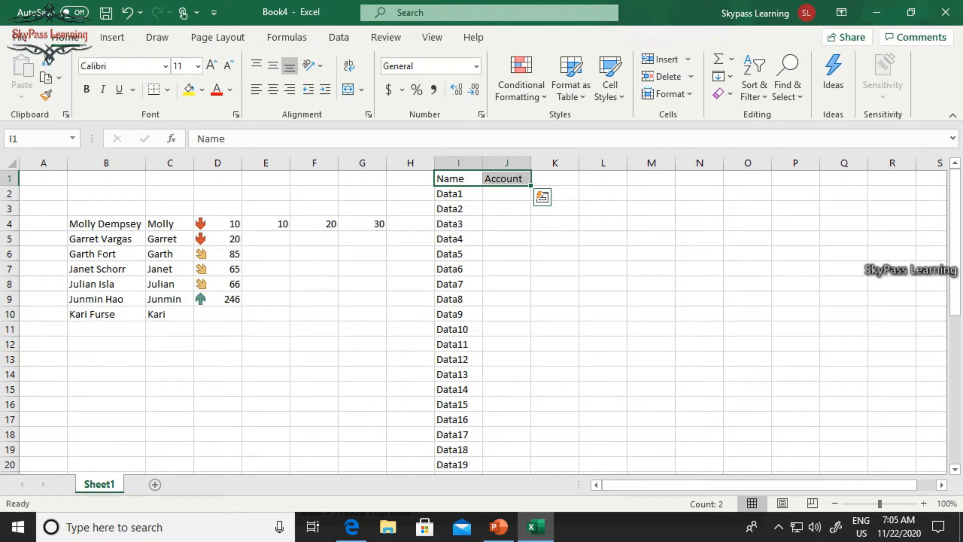
{"action": "mouse_move", "coordinate": [498, 527]}
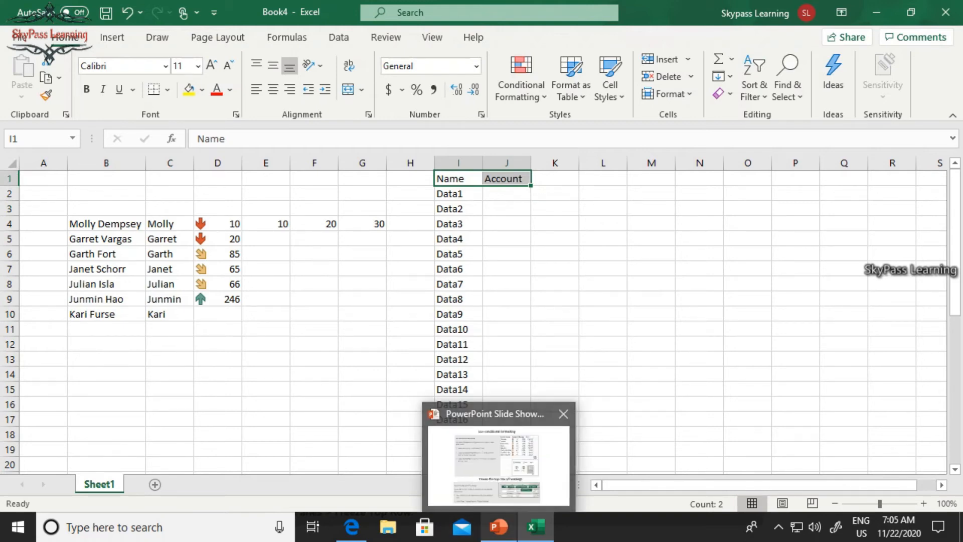
{"action": "mouse_move", "coordinate": [498, 465]}
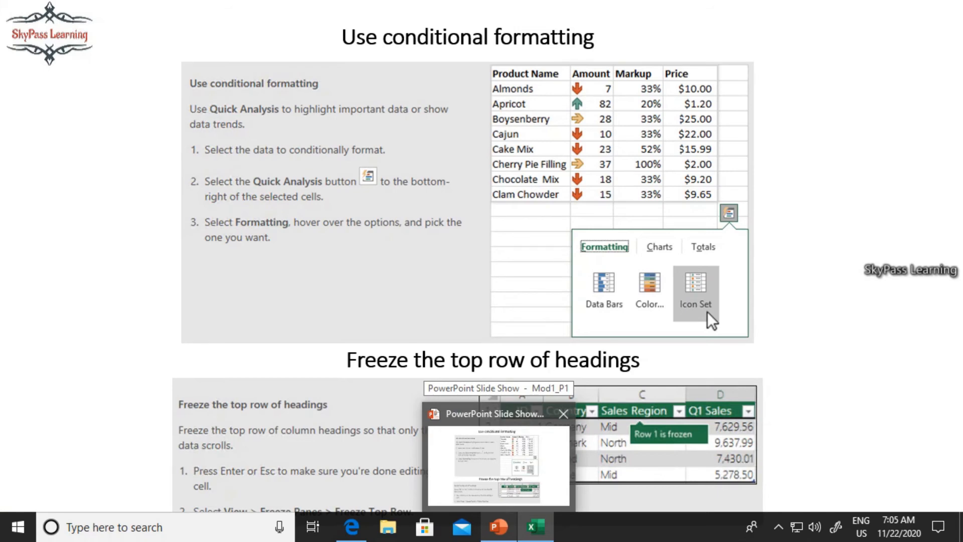
{"action": "left_click", "coordinate": [498, 465]}
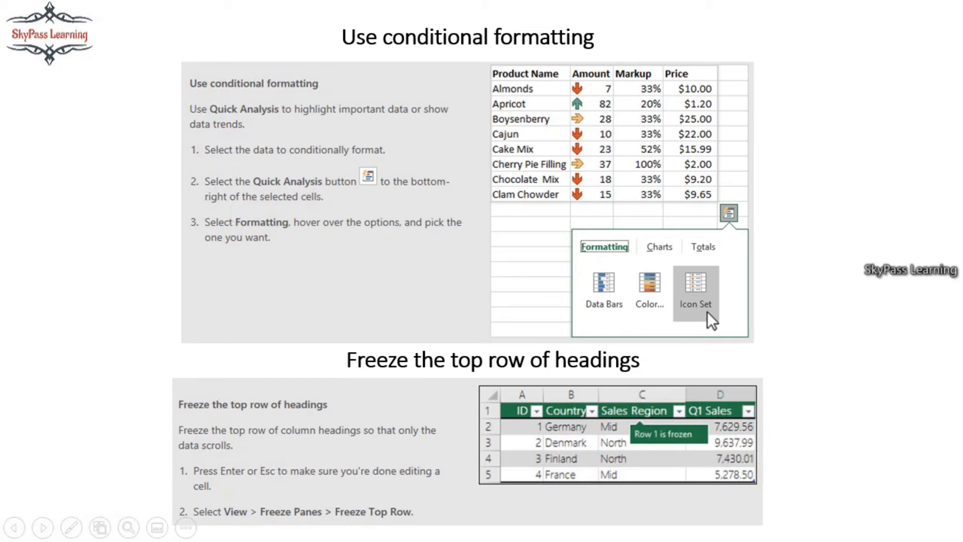
{"action": "key", "text": "alt+Tab"}
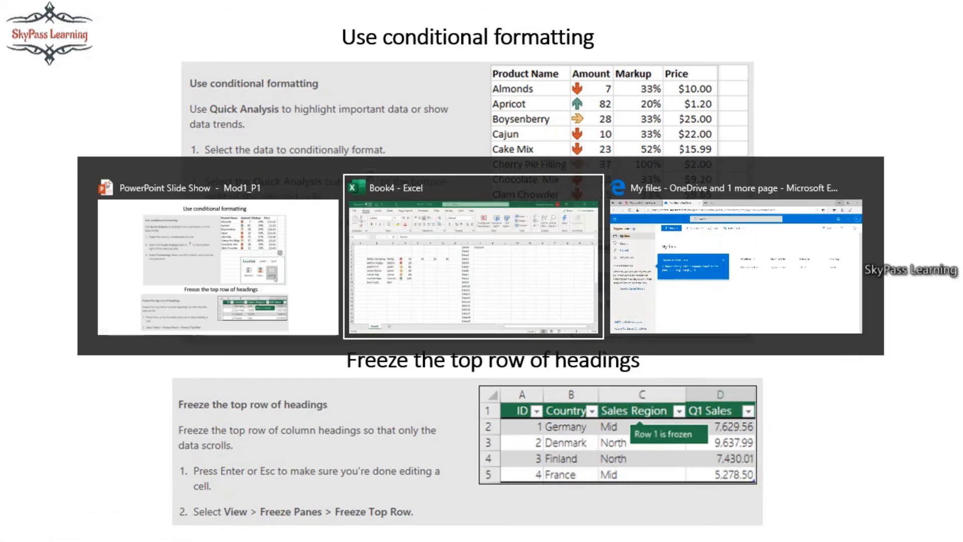
{"action": "left_click", "coordinate": [507, 208]}
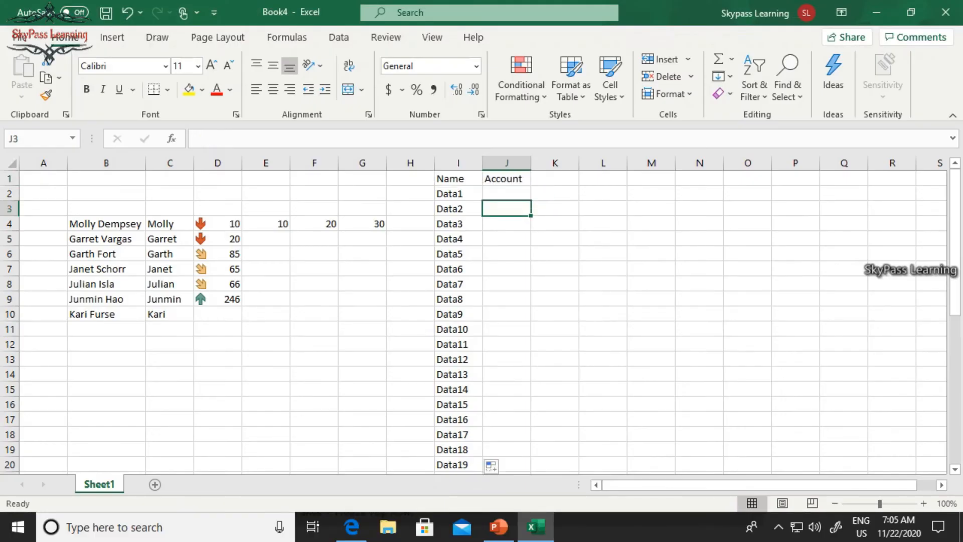
- Freeze the top row of the sheet containing the Name and Account headings
{"action": "left_click", "coordinate": [458, 179]}
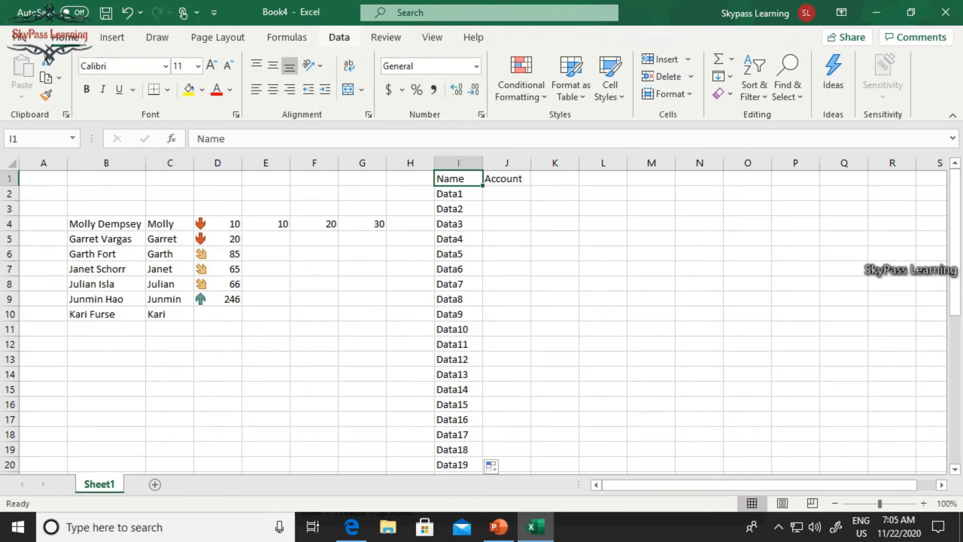
{"action": "left_click", "coordinate": [432, 38]}
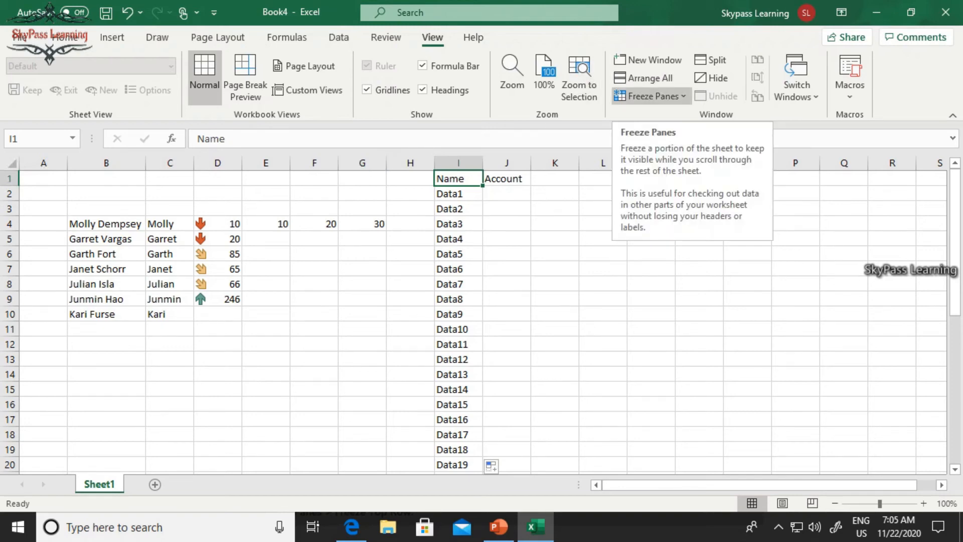
{"action": "left_click", "coordinate": [649, 96]}
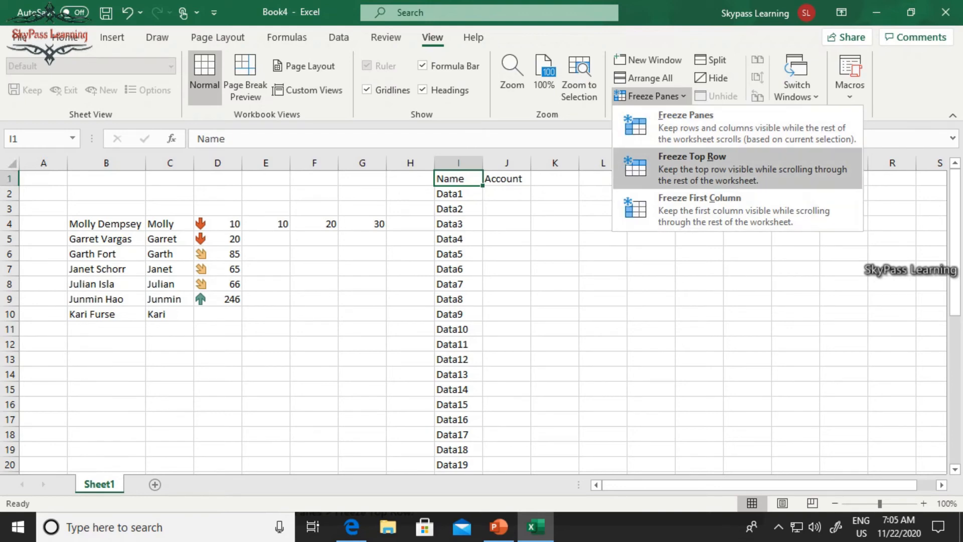
{"action": "left_click", "coordinate": [692, 156]}
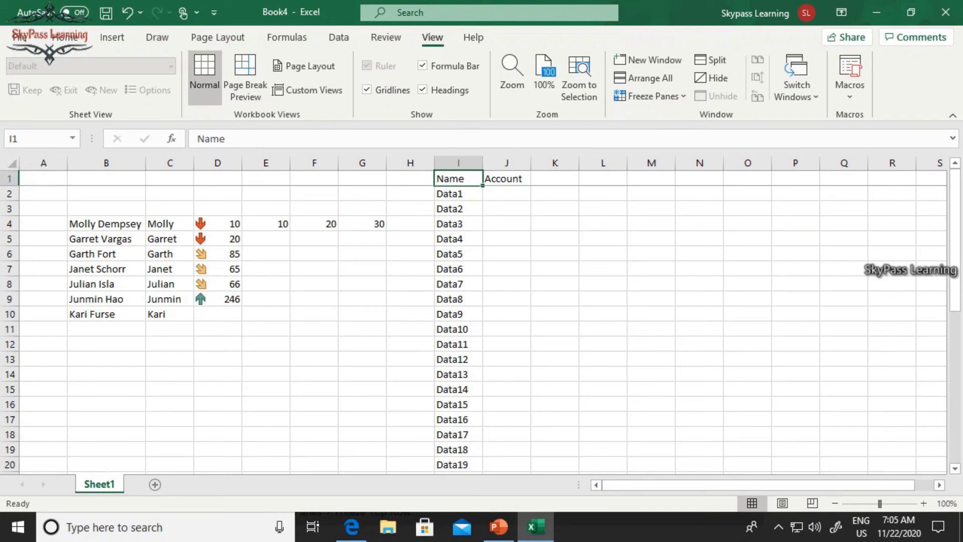
- Move down the Name list from Data1 to Data28 and back up to examine how the frozen heading row behaves
{"action": "left_click", "coordinate": [458, 209]}
{"action": "left_click", "coordinate": [458, 194]}
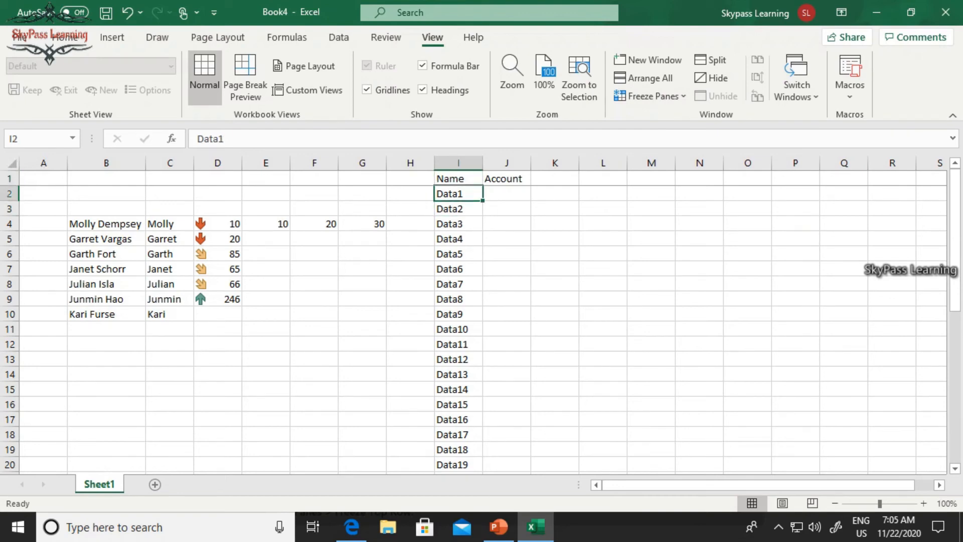
{"action": "key", "text": "Down"}
{"action": "key", "text": "Down"}
{"action": "key", "text": "Down"}
{"action": "key", "text": "Down"}
{"action": "key", "text": "Down"}
{"action": "key", "text": "Down"}
{"action": "key", "text": "Down"}
{"action": "key", "text": "Down"}
{"action": "key", "text": "Down"}
{"action": "key", "text": "Down"}
{"action": "key", "text": "Down"}
{"action": "key", "text": "Down"}
{"action": "key", "text": "Down"}
{"action": "key", "text": "Down"}
{"action": "key", "text": "Down"}
{"action": "key", "text": "Down"}
{"action": "key", "text": "Down"}
{"action": "key", "text": "Down"}
{"action": "key", "text": "Down"}
{"action": "key", "text": "Down"}
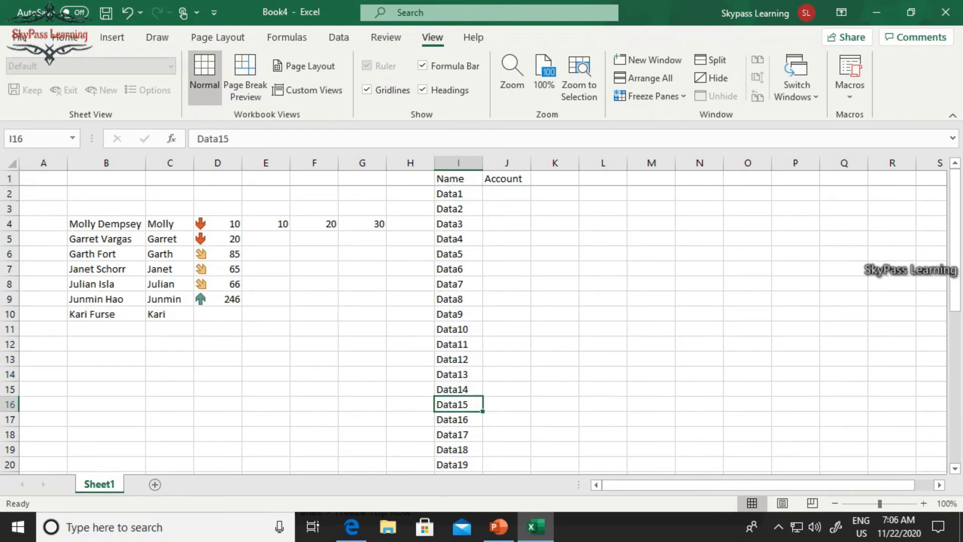
{"action": "key", "text": "Down"}
{"action": "key", "text": "Down"}
{"action": "key", "text": "Down"}
{"action": "key", "text": "Down"}
{"action": "key", "text": "Down"}
{"action": "key", "text": "Down"}
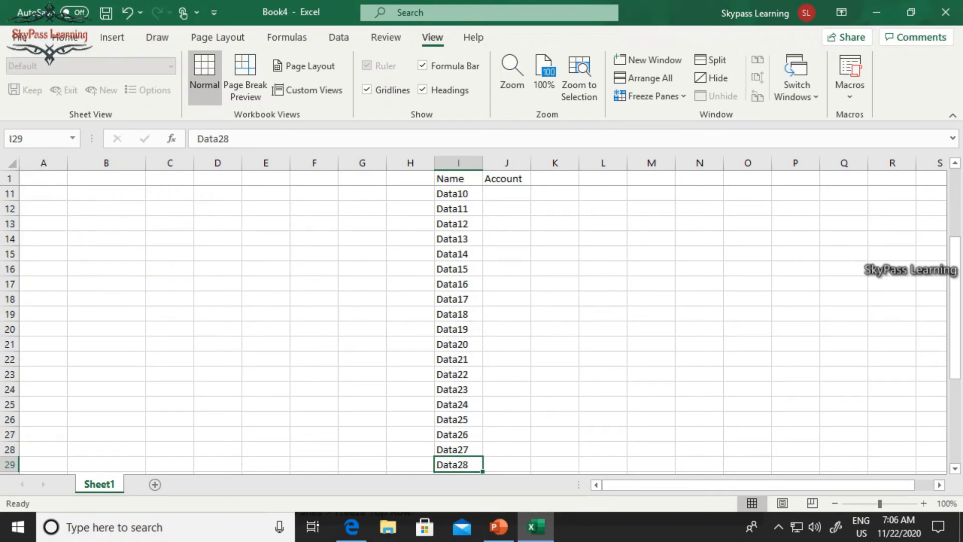
{"action": "key", "text": "ctrl+Up"}
{"action": "key", "text": "shift+Right"}
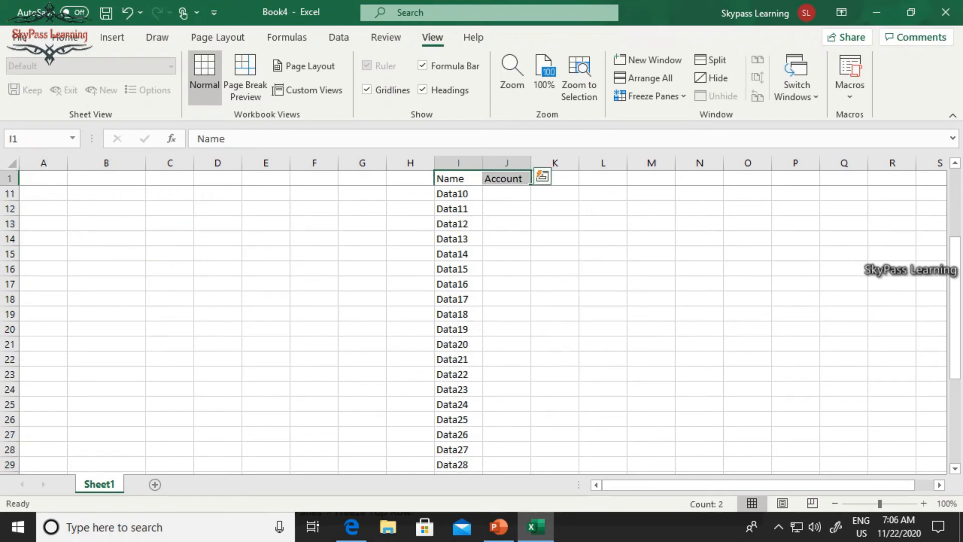
{"action": "scroll", "coordinate": [482, 326], "scroll_direction": "up", "scroll_amount": 3}
{"action": "left_click", "coordinate": [458, 209]}
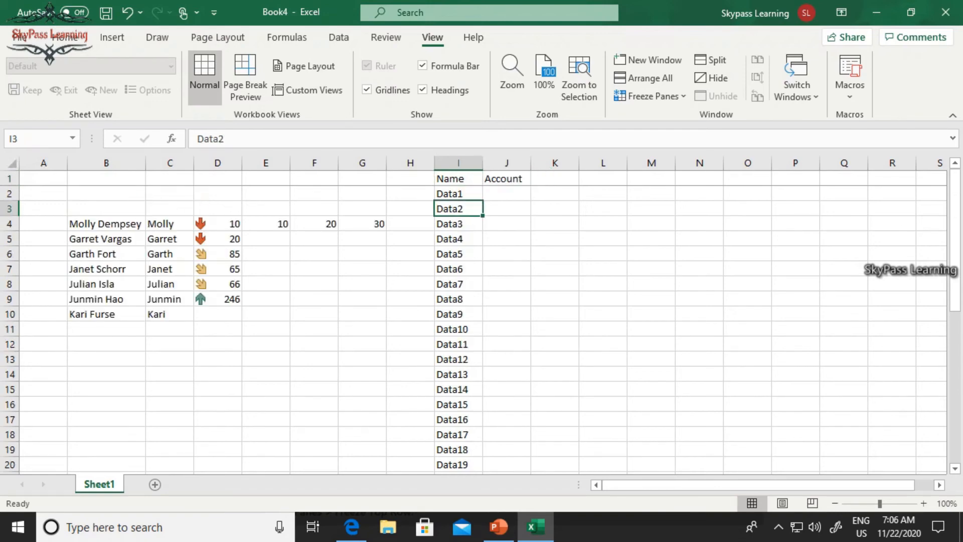
- Unfreeze the top row and freeze panes based on the selected range H1:K8
{"action": "left_click_drag", "start_coordinate": [410, 179], "coordinate": [554, 284]}
{"action": "left_click", "coordinate": [650, 95]}
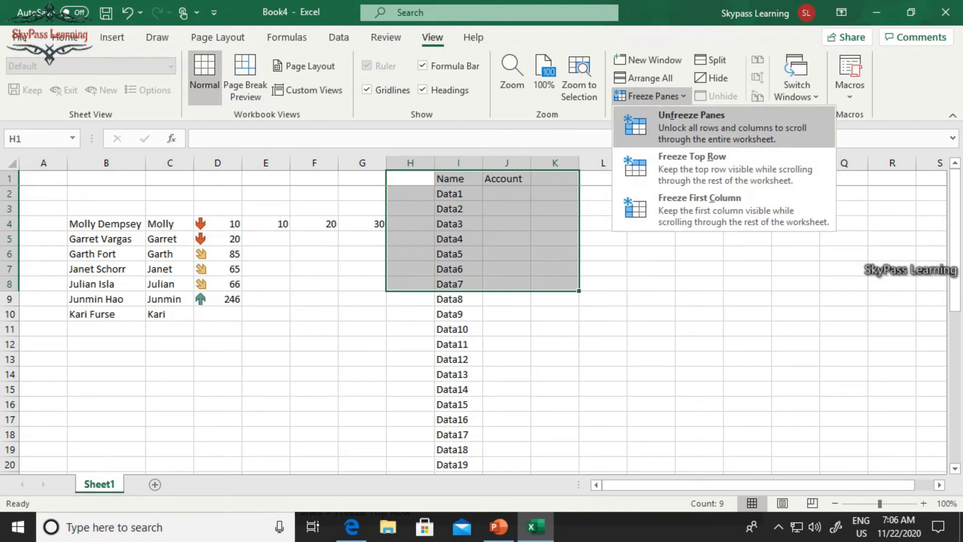
{"action": "left_click", "coordinate": [691, 126]}
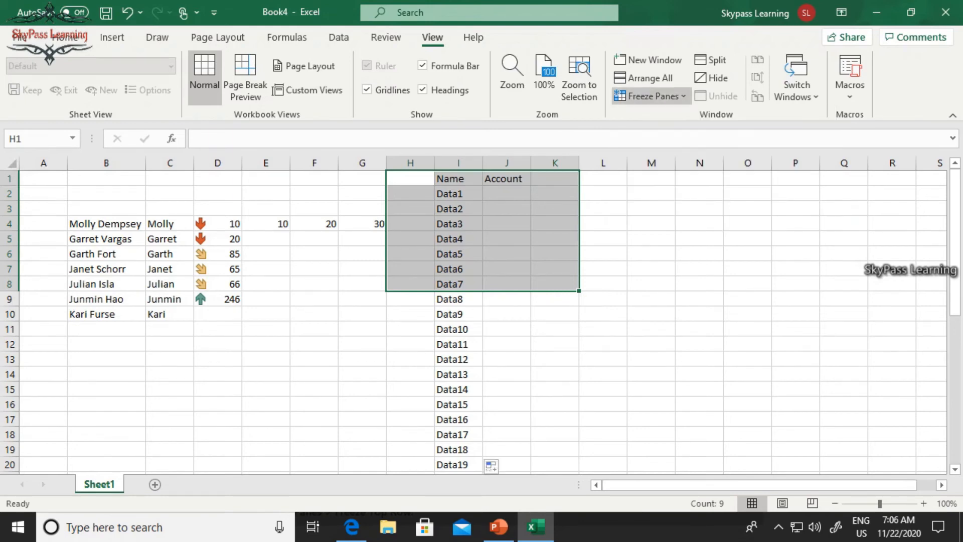
{"action": "left_click", "coordinate": [652, 96]}
{"action": "left_click", "coordinate": [685, 126]}
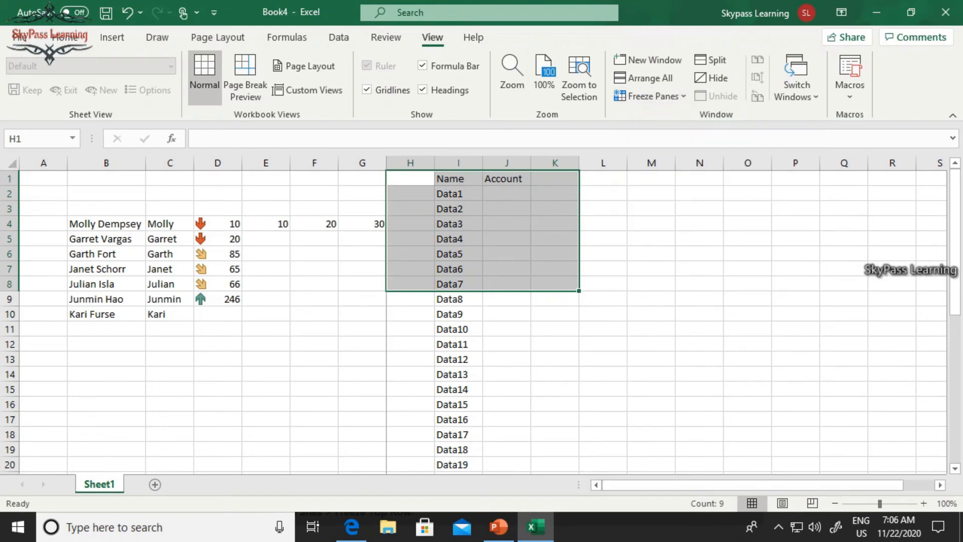
{"action": "left_click", "coordinate": [458, 314]}
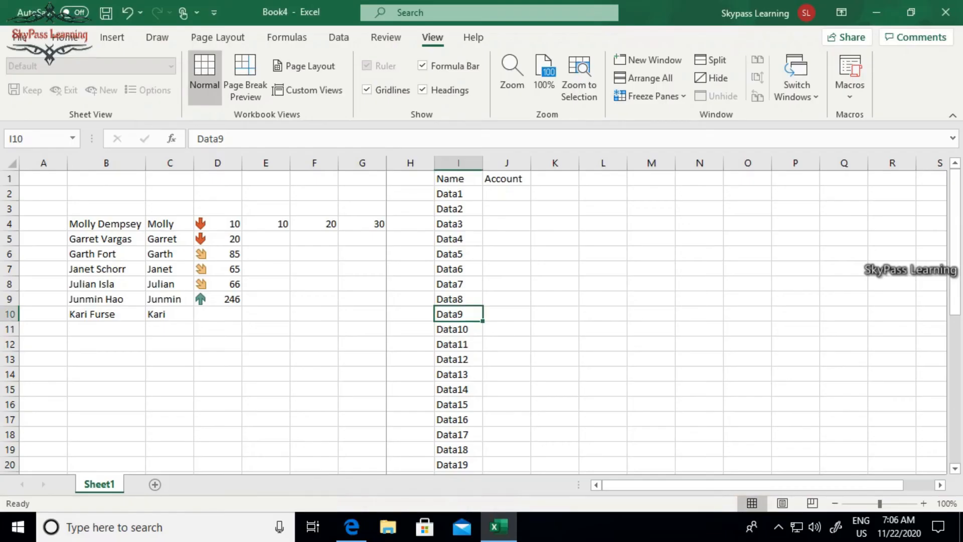
{"action": "left_click", "coordinate": [555, 253]}
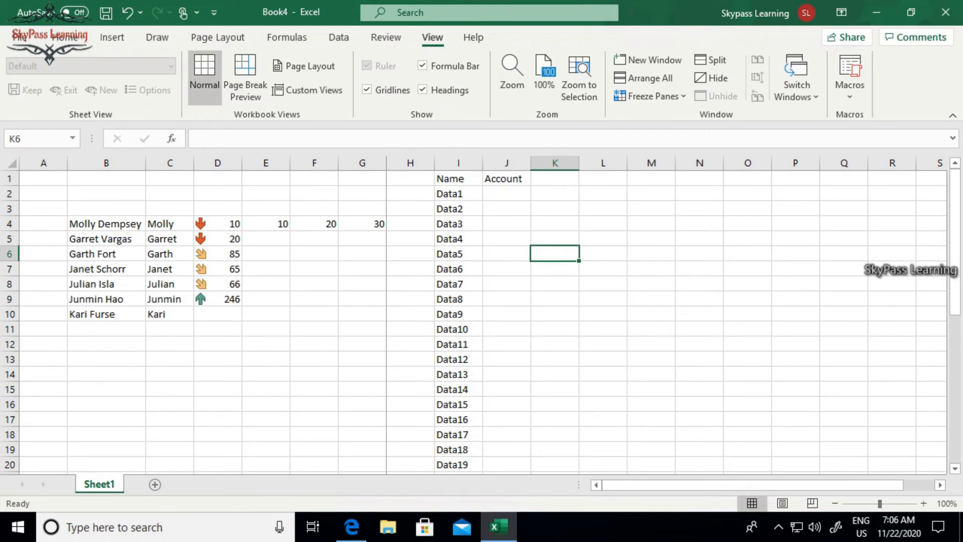
{"action": "left_click", "coordinate": [362, 284]}
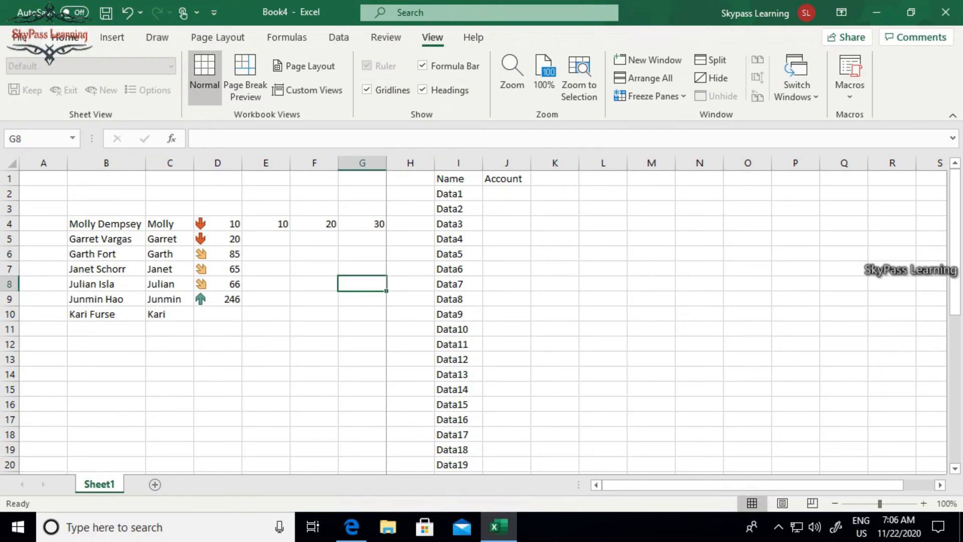
- Apply bold, italic and underline to the Name and Account headings in I1:J1
{"action": "left_click", "coordinate": [70, 38]}
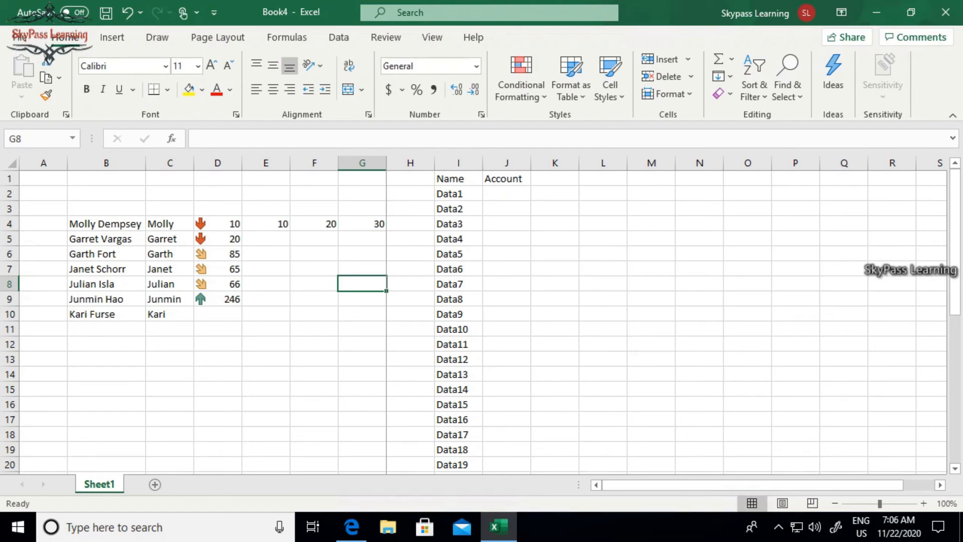
{"action": "left_click", "coordinate": [106, 224]}
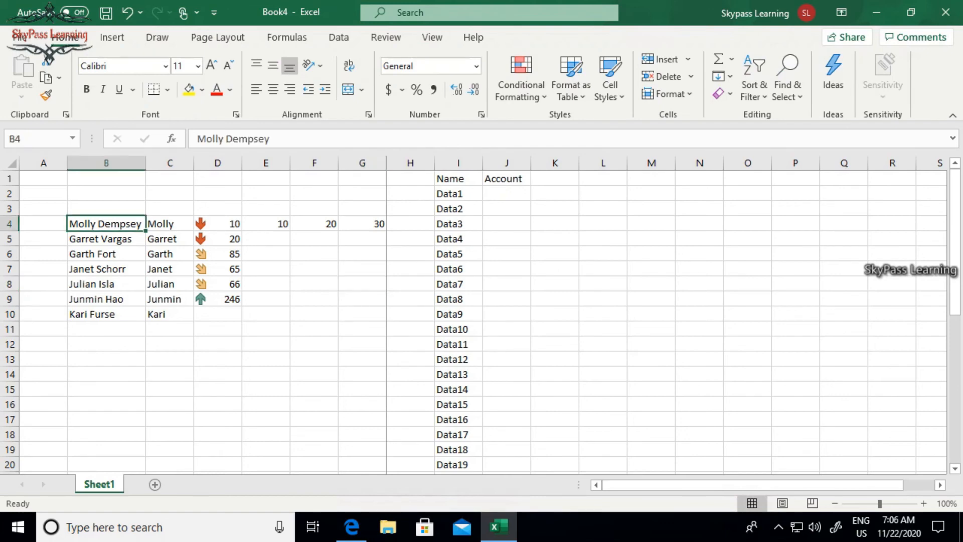
{"action": "left_click", "coordinate": [458, 179]}
{"action": "left_click_drag", "start_coordinate": [458, 179], "coordinate": [506, 179]}
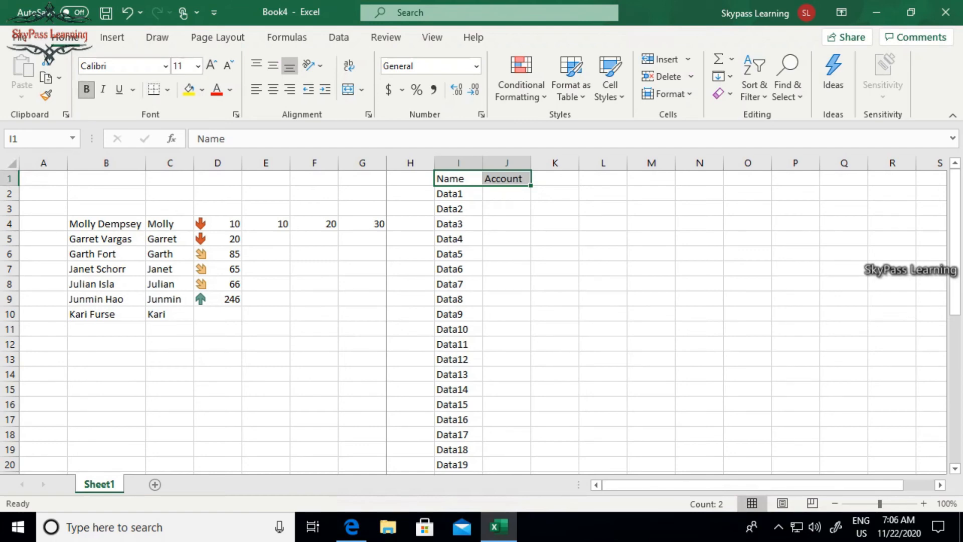
{"action": "left_click", "coordinate": [86, 89]}
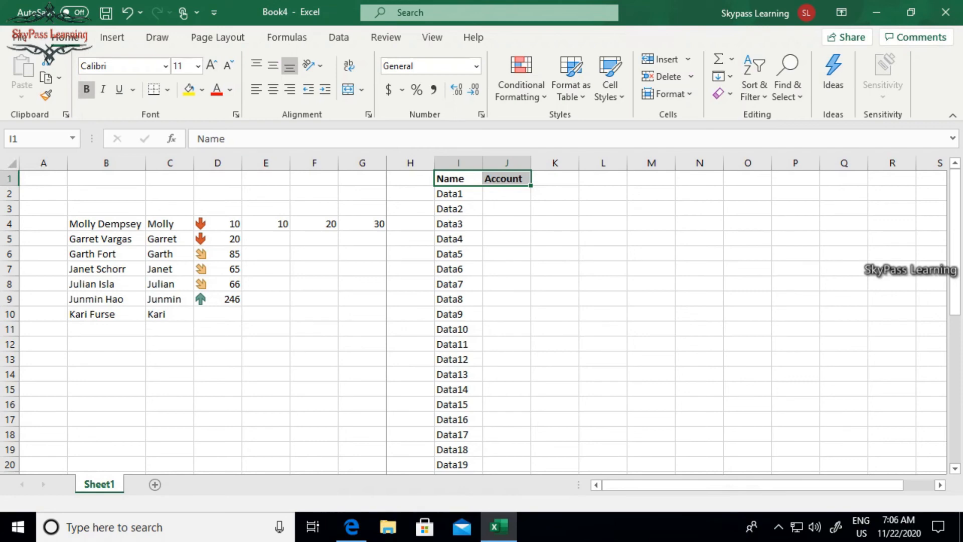
{"action": "left_click", "coordinate": [103, 89]}
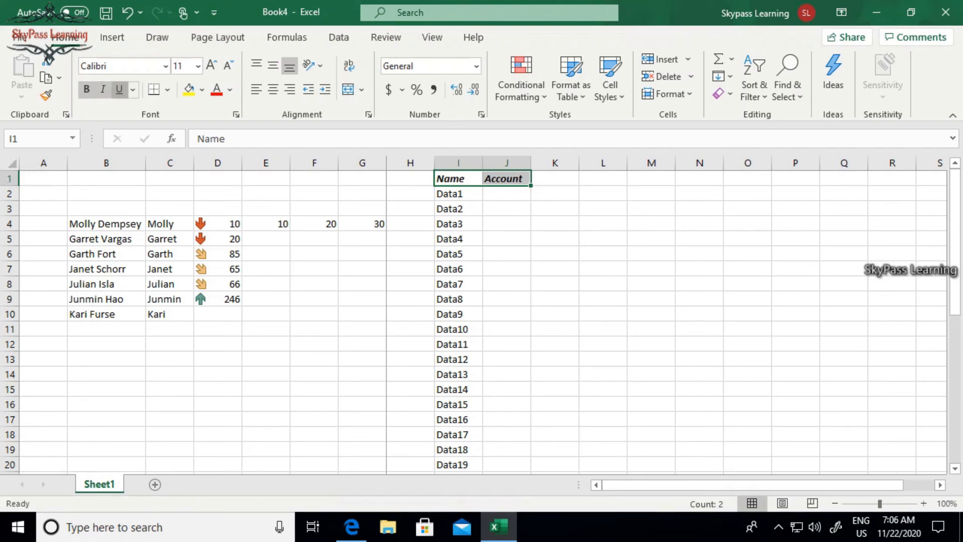
{"action": "left_click", "coordinate": [119, 89]}
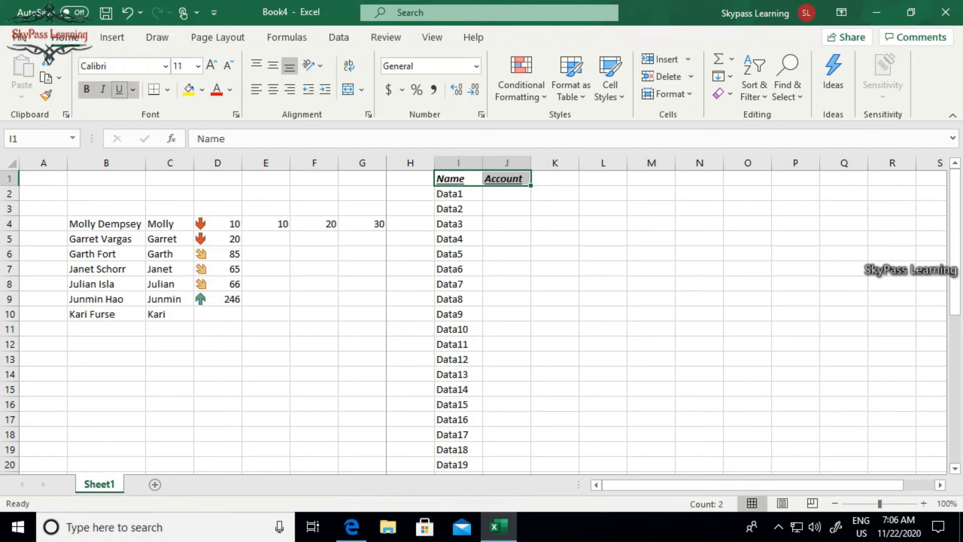
- Remove the underline, italic and bold formatting from the Name and Account headings
{"action": "left_click", "coordinate": [119, 89]}
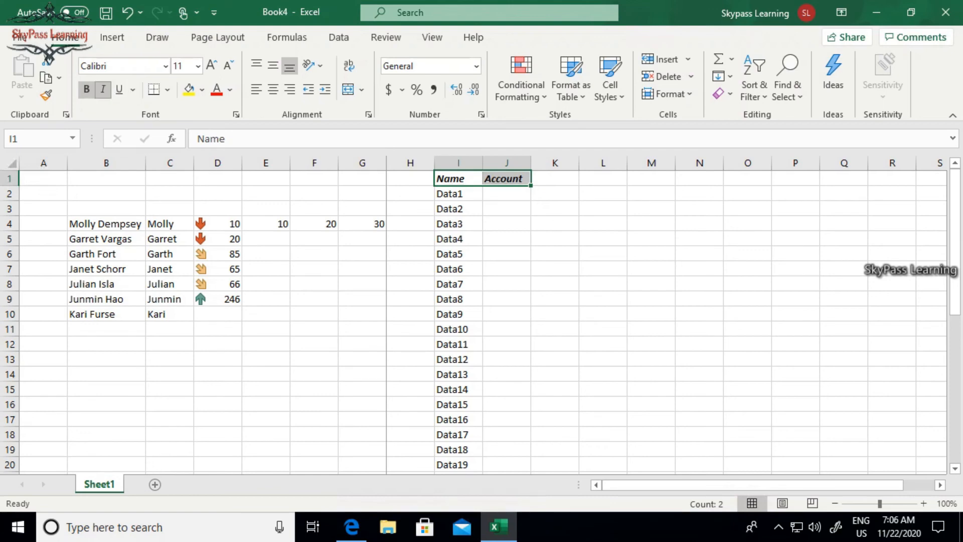
{"action": "left_click", "coordinate": [103, 89]}
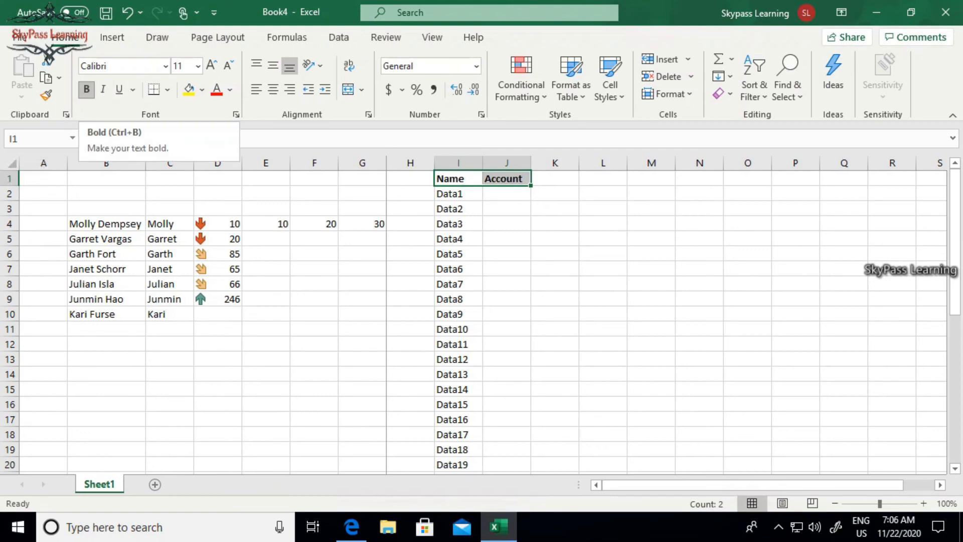
{"action": "left_click", "coordinate": [86, 89]}
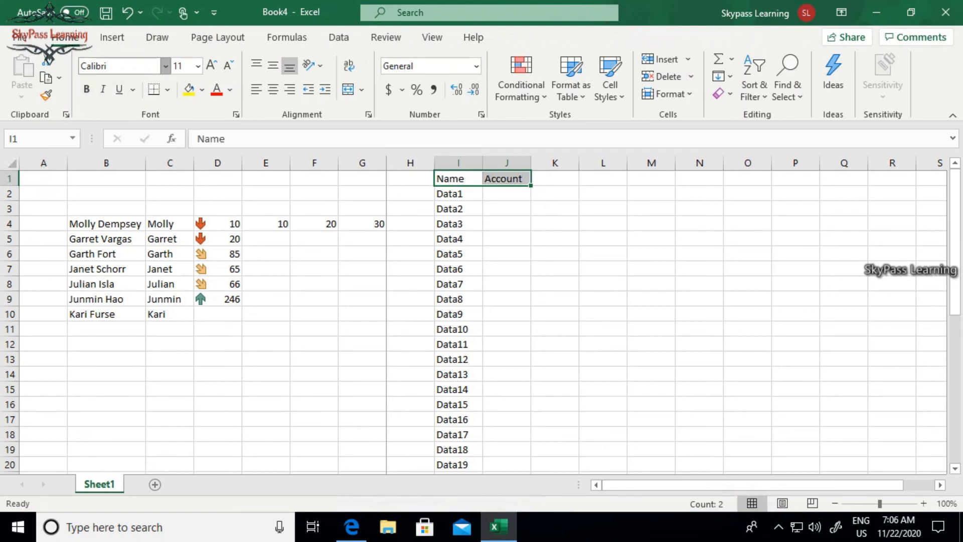
- Set the Name and Account headings to the Aharoni font at size 14
{"action": "left_click", "coordinate": [165, 66]}
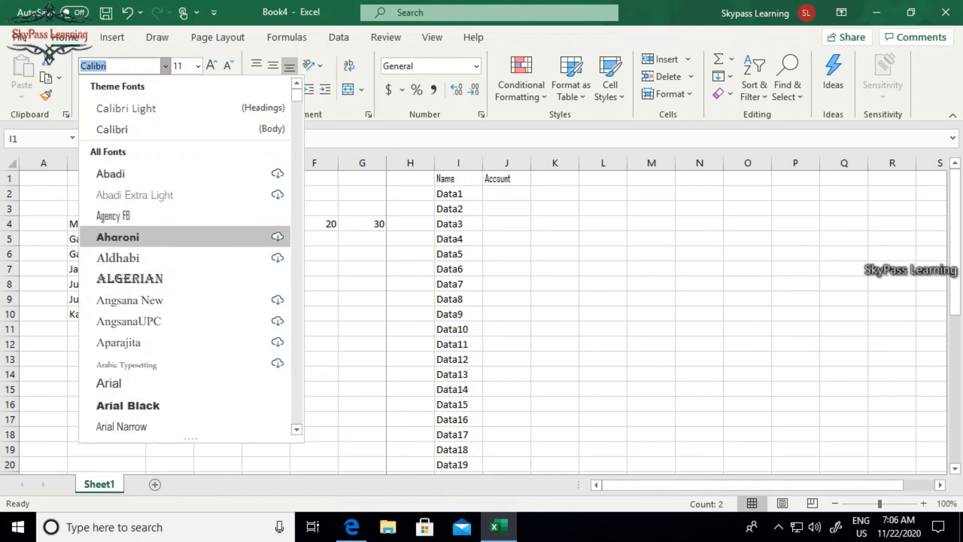
{"action": "left_click", "coordinate": [130, 237]}
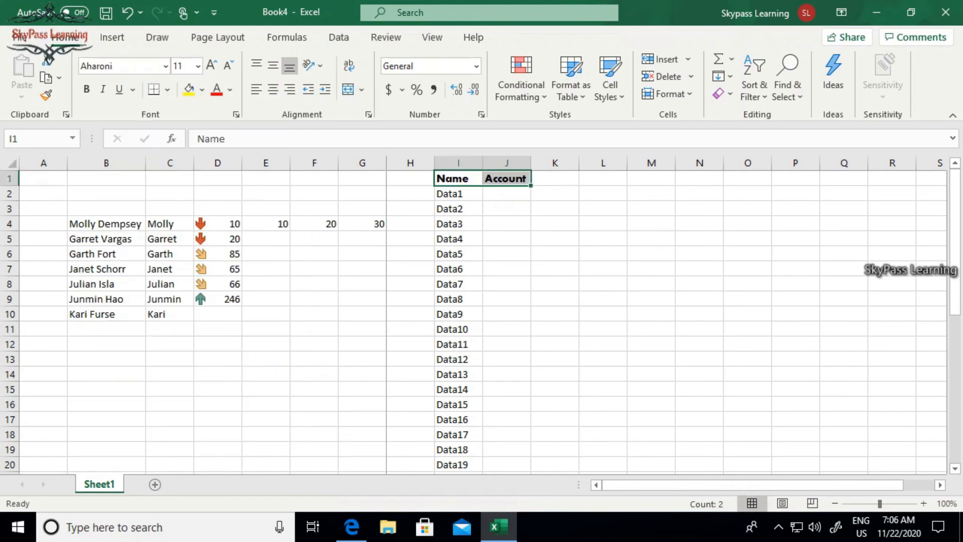
{"action": "left_click", "coordinate": [198, 66]}
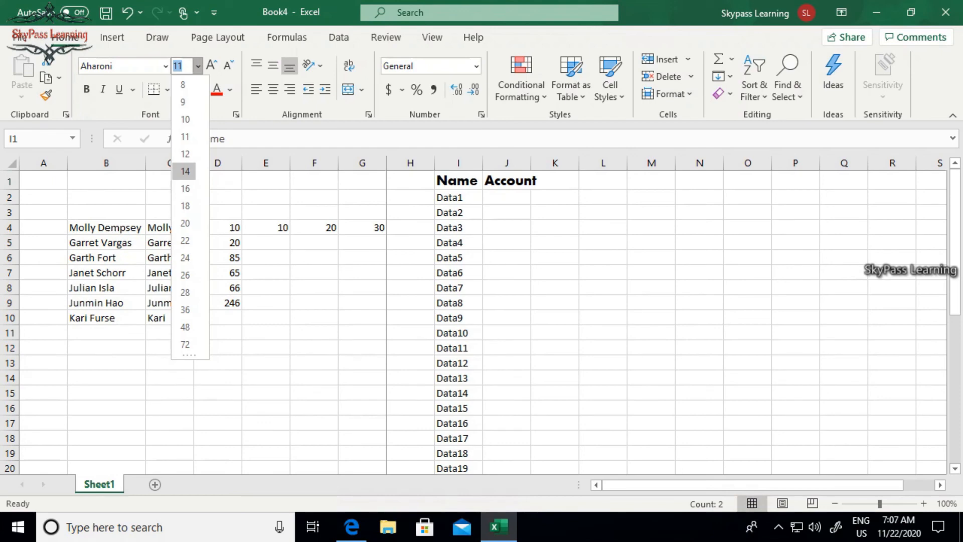
{"action": "left_click", "coordinate": [185, 171]}
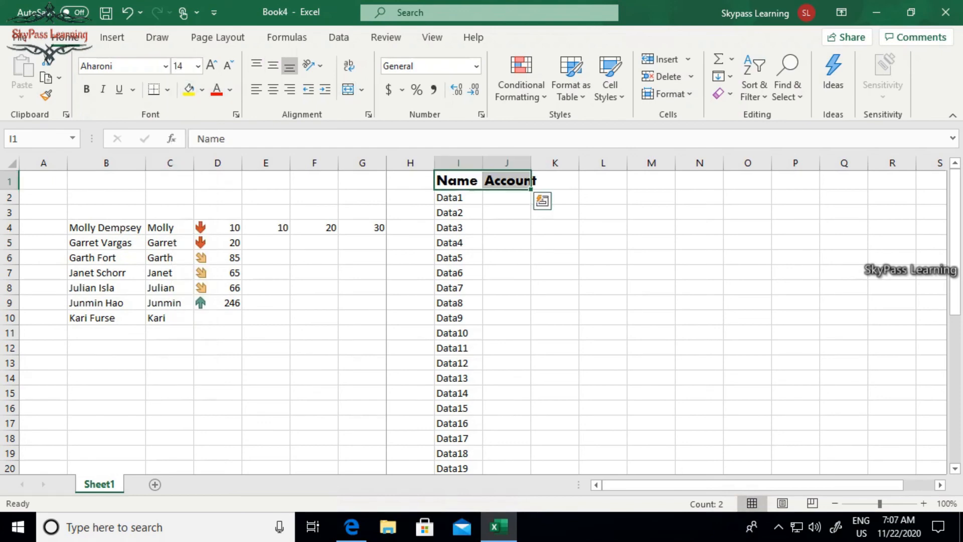
{"action": "left_click", "coordinate": [411, 258]}
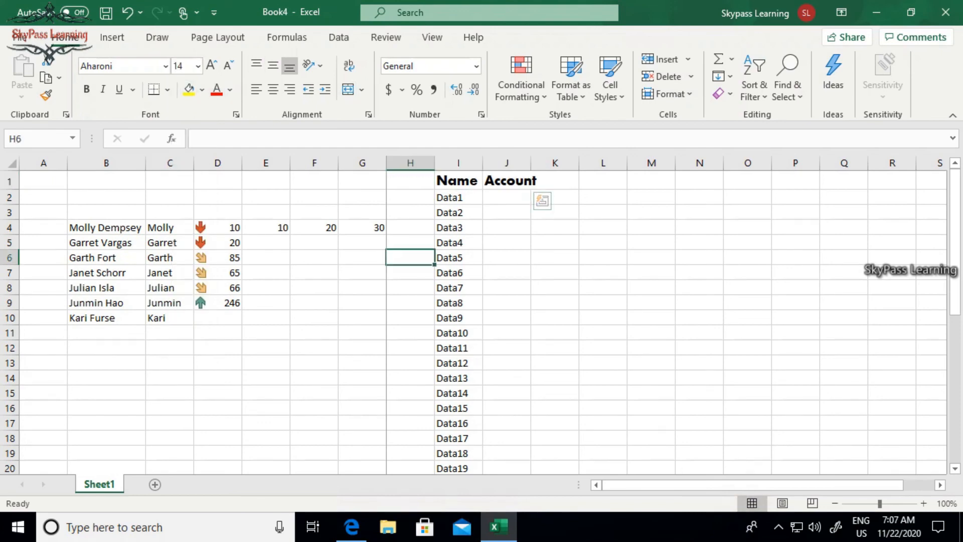
- Fill the Name heading cell I1 with the orange theme color
{"action": "left_click", "coordinate": [459, 181]}
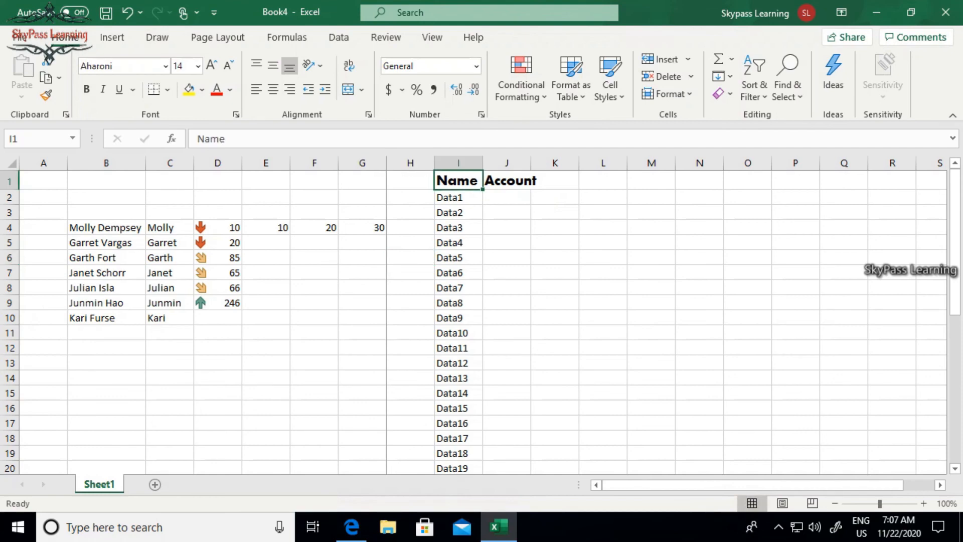
{"action": "left_click", "coordinate": [202, 89]}
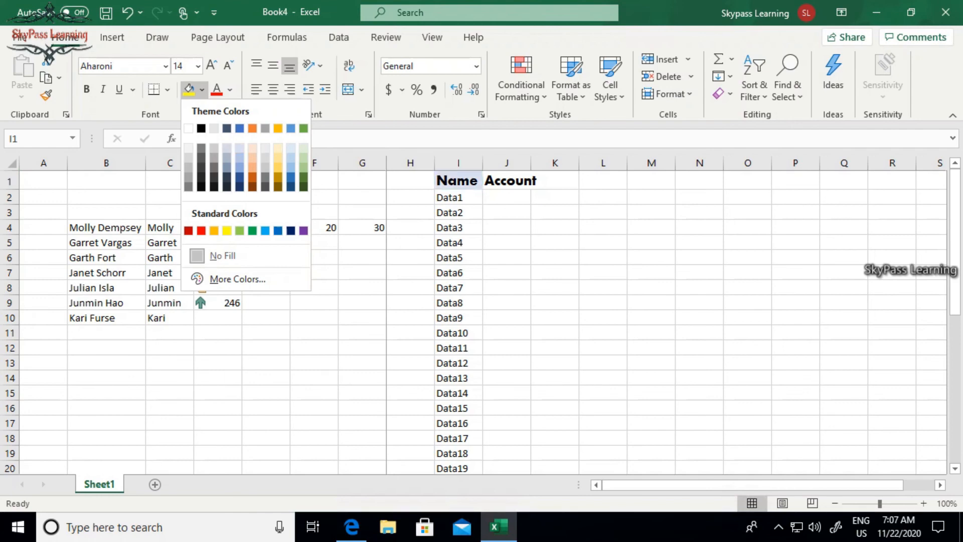
{"action": "left_click", "coordinate": [252, 129]}
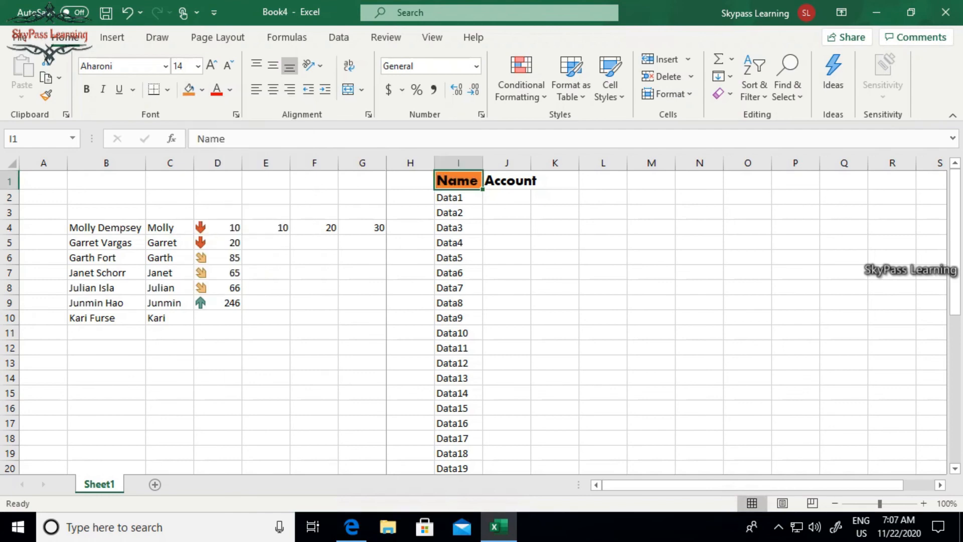
{"action": "left_click", "coordinate": [362, 303]}
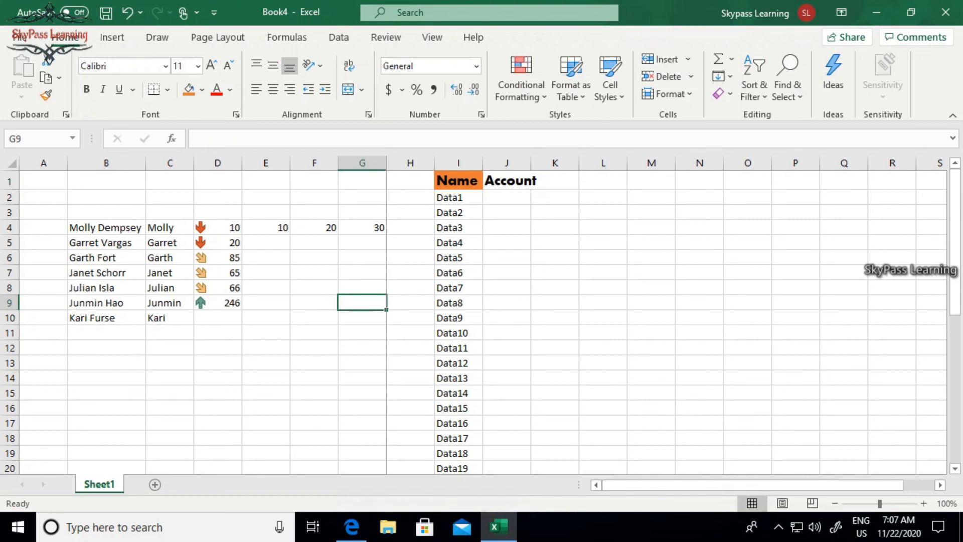
- Fill cells I6:I10, containing Data5 to Data9, with a lighter blue theme color
{"action": "left_click_drag", "start_coordinate": [459, 257], "coordinate": [458, 318]}
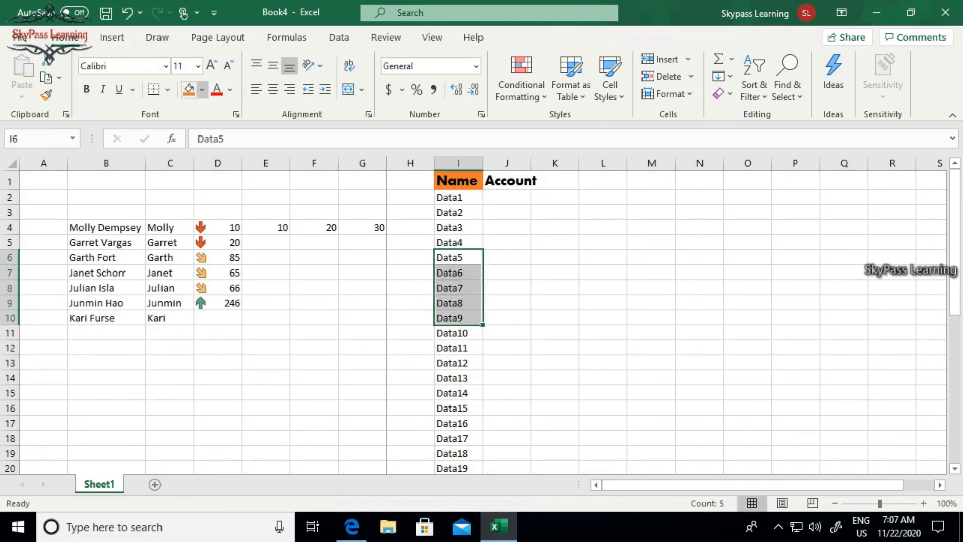
{"action": "left_click", "coordinate": [202, 90]}
{"action": "left_click", "coordinate": [240, 167]}
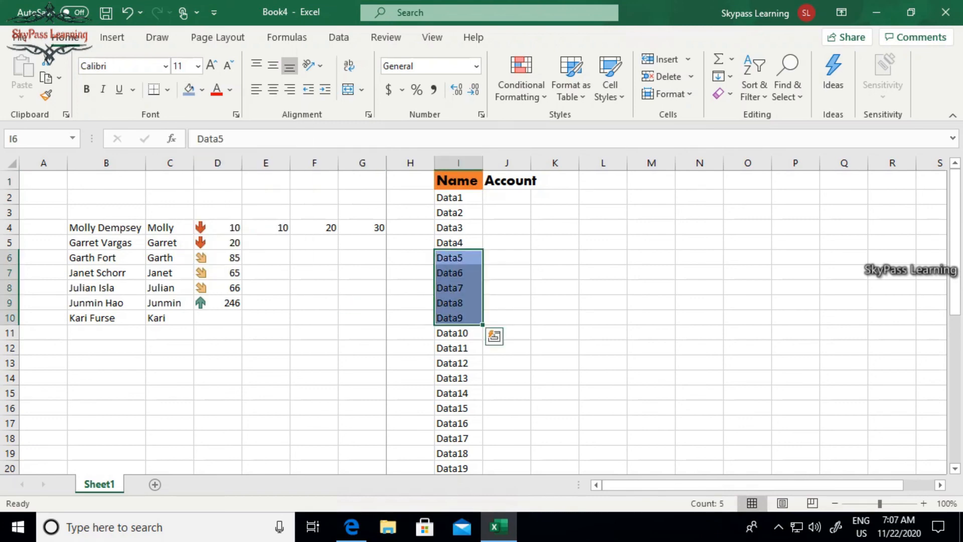
{"action": "left_click", "coordinate": [362, 257]}
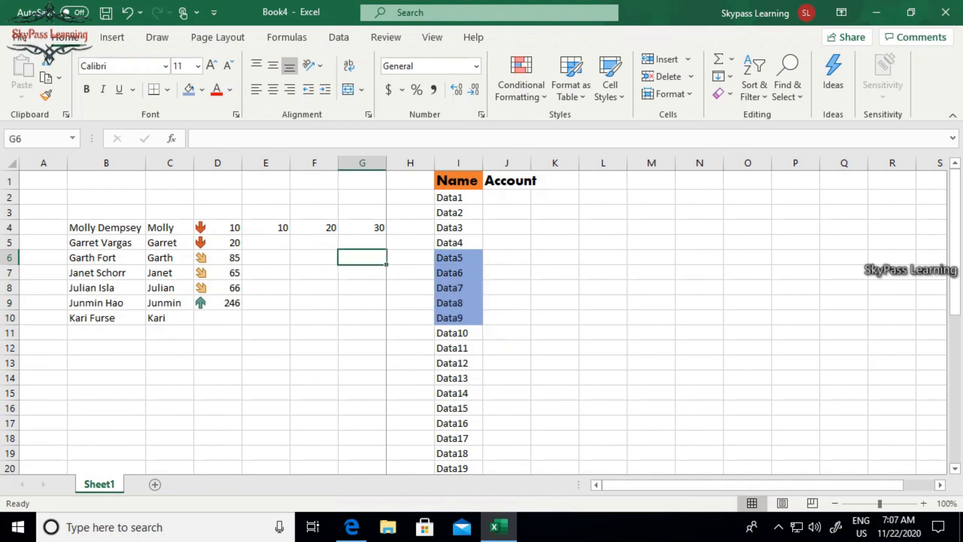
- Change the font color of the Data3 text in cell I4 to standard green
{"action": "left_click", "coordinate": [459, 228]}
{"action": "left_click", "coordinate": [230, 90]}
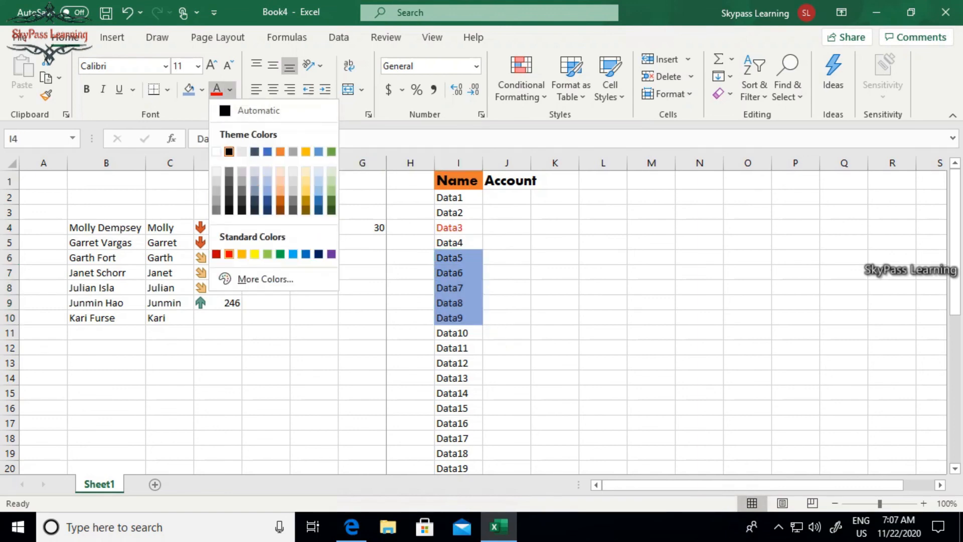
{"action": "left_click", "coordinate": [280, 254]}
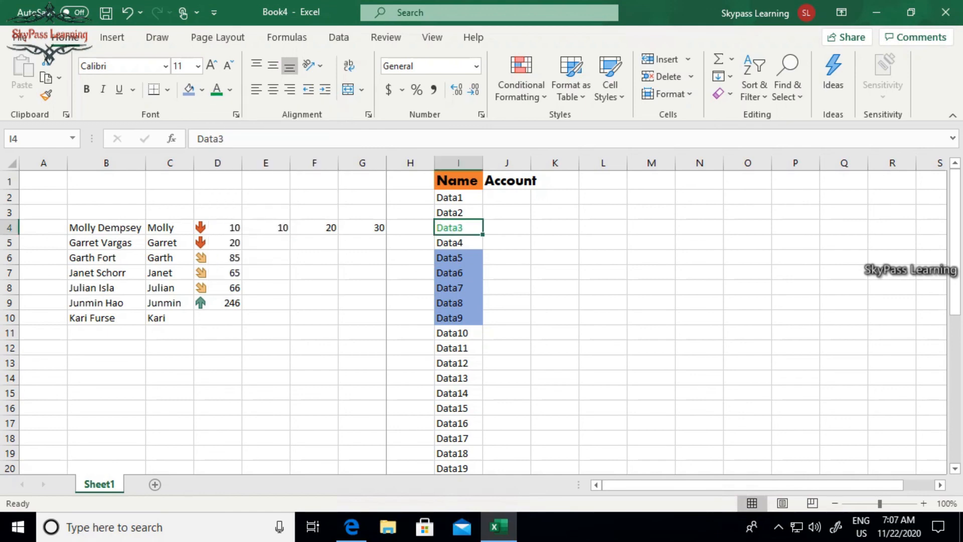
- Change the font color of the Name heading in cell I1 to the darkest green theme shade
{"action": "left_click", "coordinate": [458, 180]}
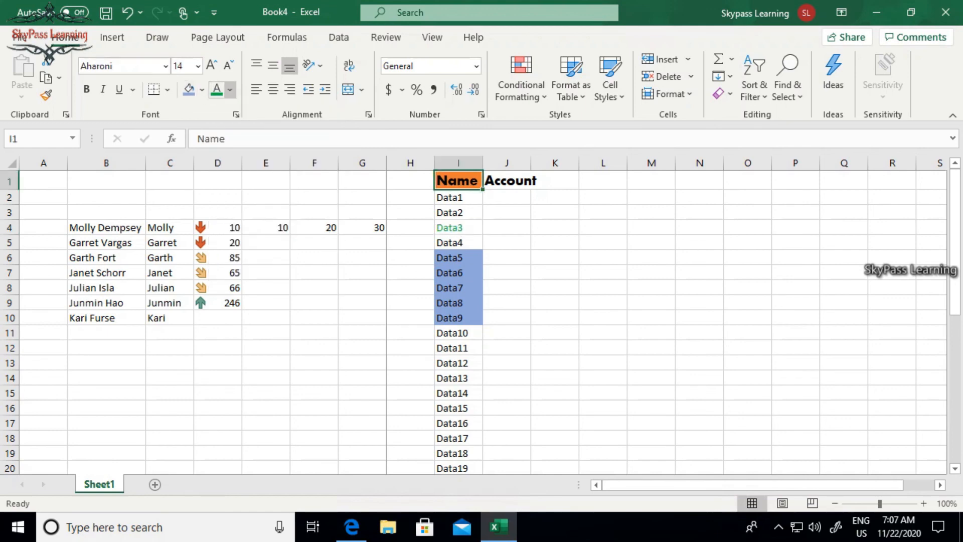
{"action": "left_click", "coordinate": [230, 89]}
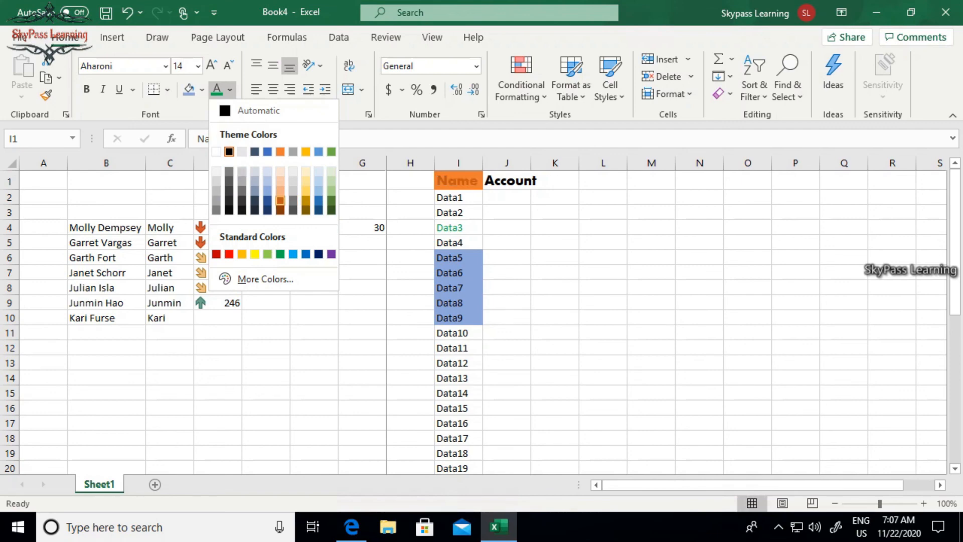
{"action": "left_click", "coordinate": [332, 210]}
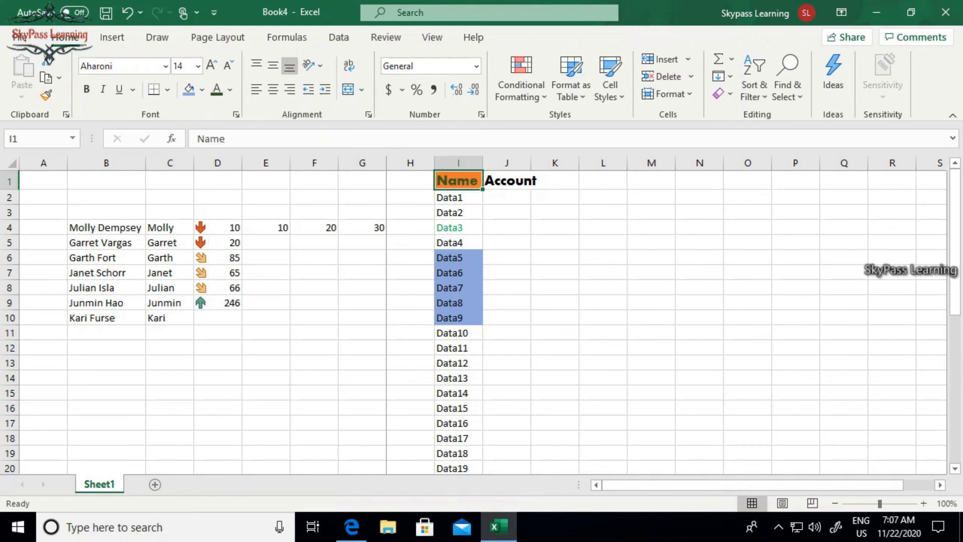
{"action": "left_click", "coordinate": [555, 272]}
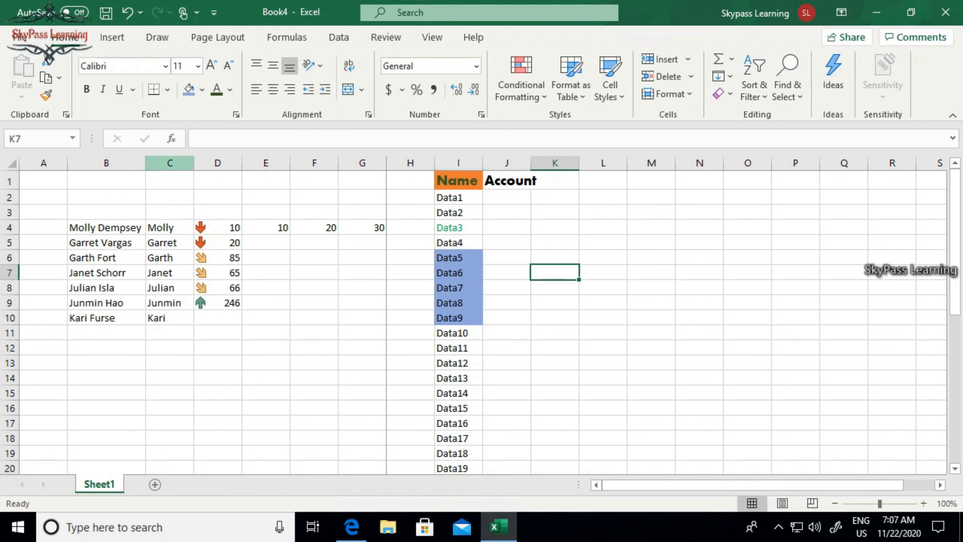
- Widen column B, which holds the full names, to roughly two and a half times its width
{"action": "left_click_drag", "start_coordinate": [146, 163], "coordinate": [255, 163]}
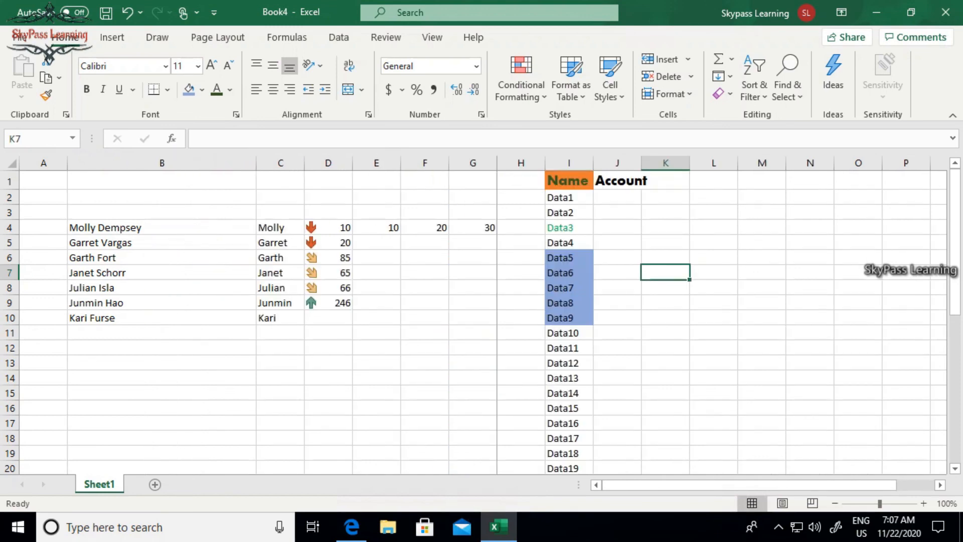